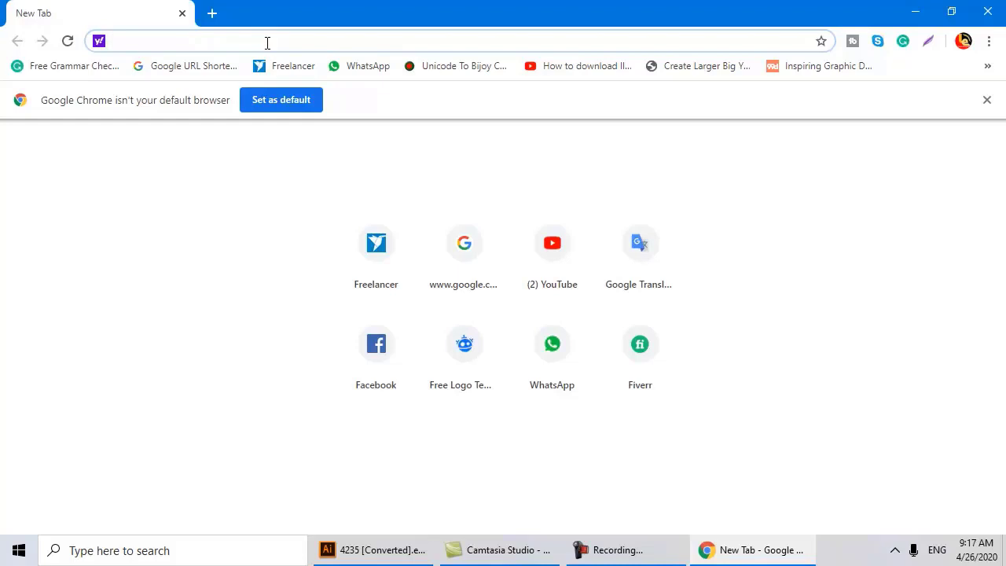
- Search Google for "what the font" and open the WhatTheFont page on MyFonts
left_click(460, 241)
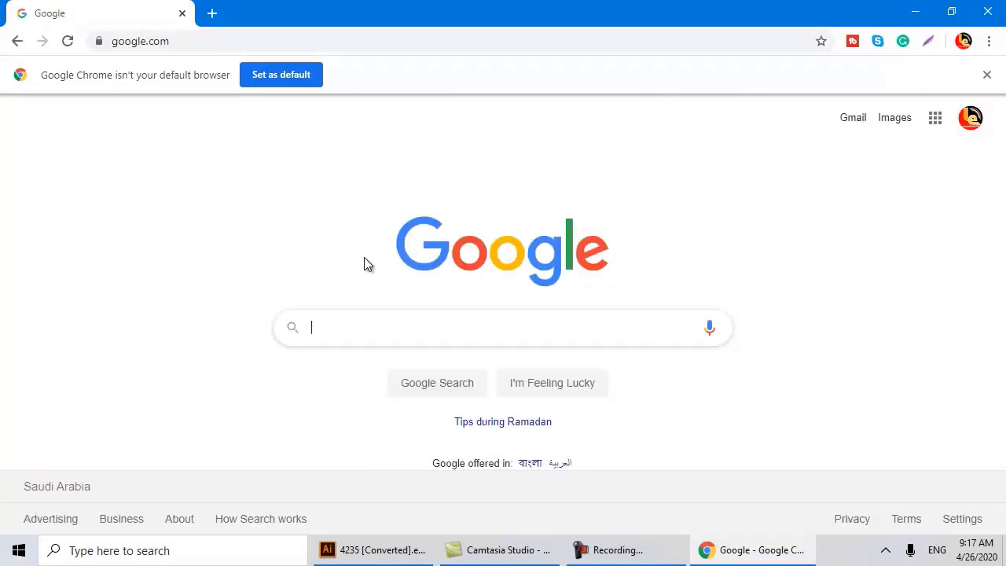
left_click(364, 333)
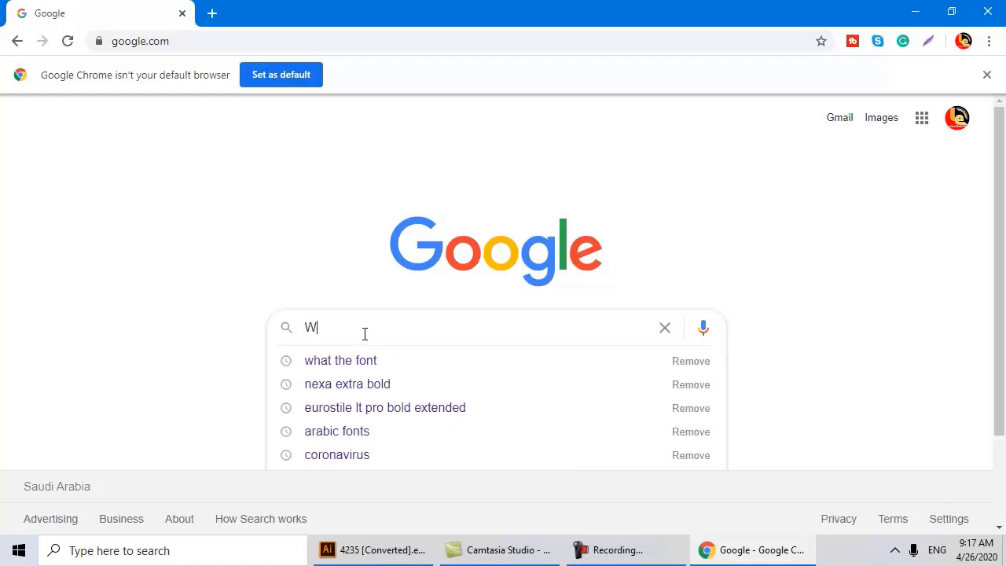
type("W")
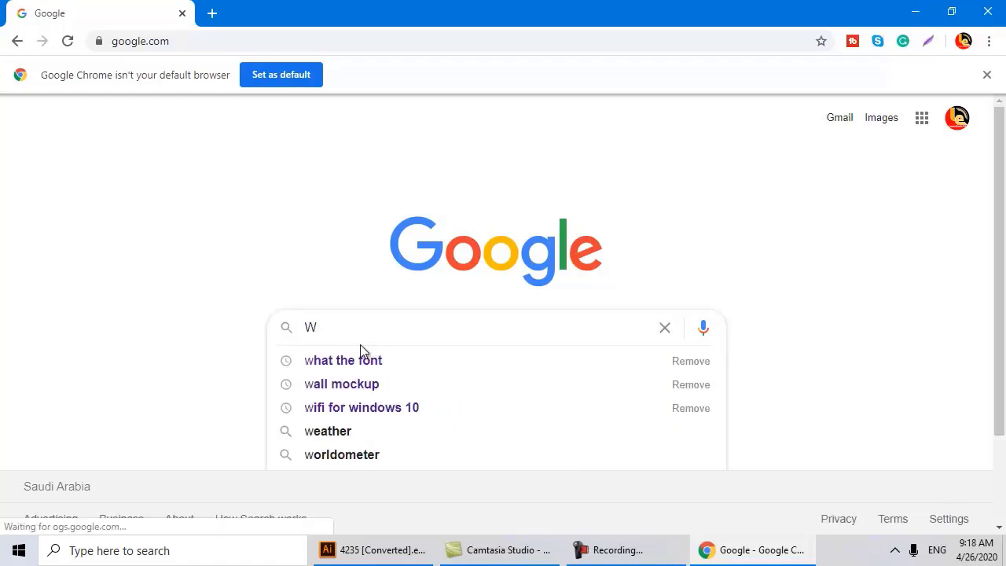
left_click(358, 368)
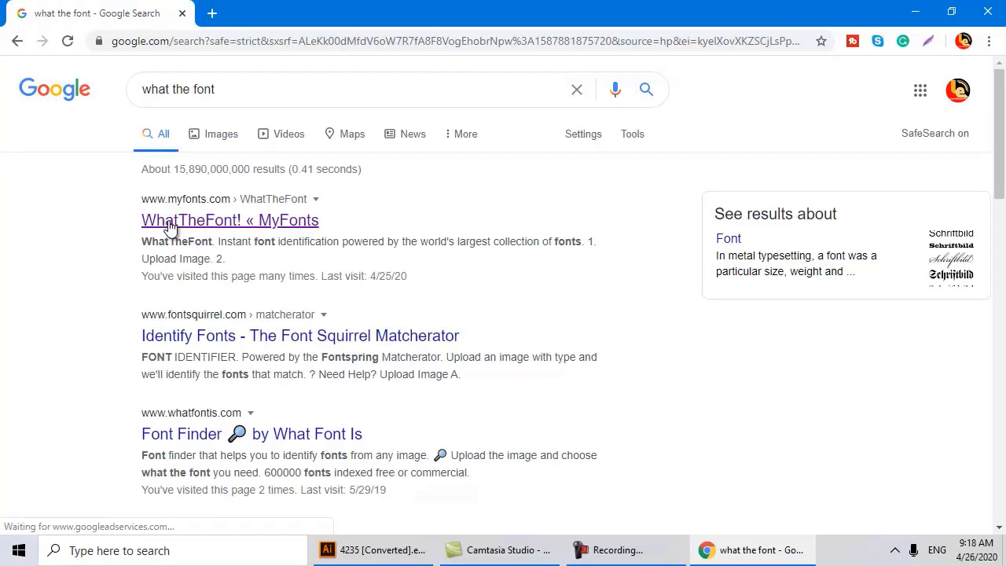
left_click(269, 227)
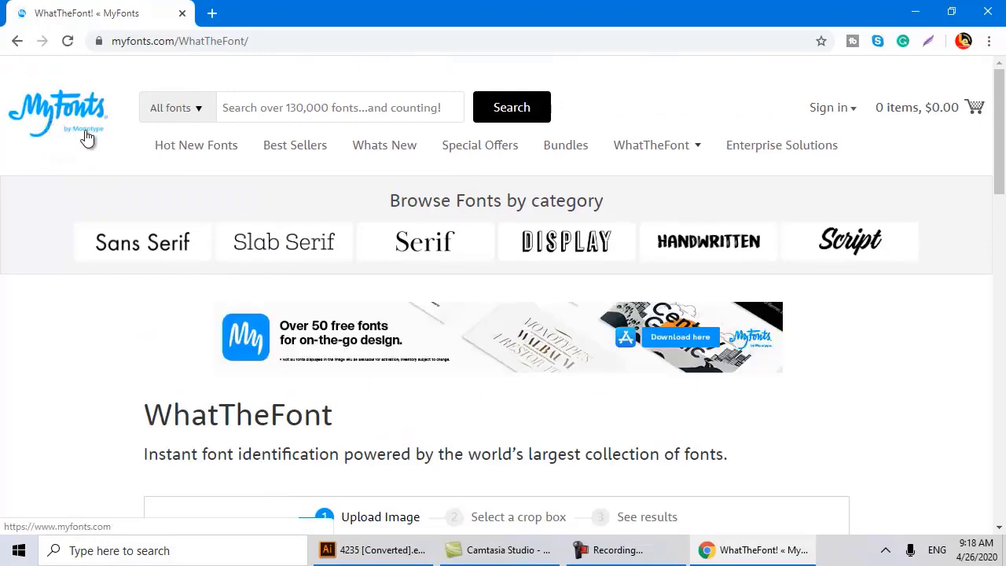
- Upload the KINGBIZ logo image 5b670b67979e0_thumb900 from the win logo folder for font identification
scroll(281, 265, "down", 7)
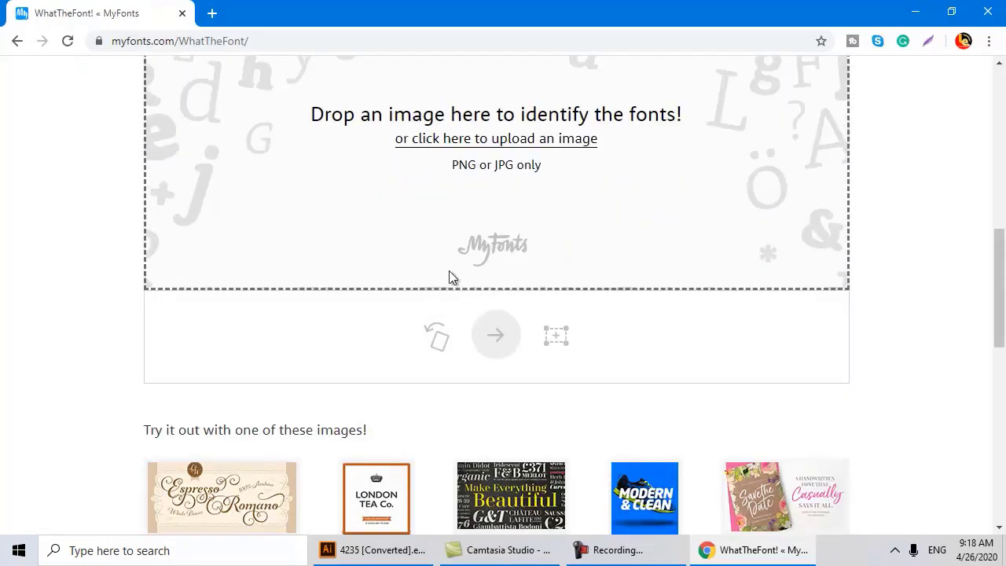
scroll(464, 260, "up", 1)
left_click(483, 219)
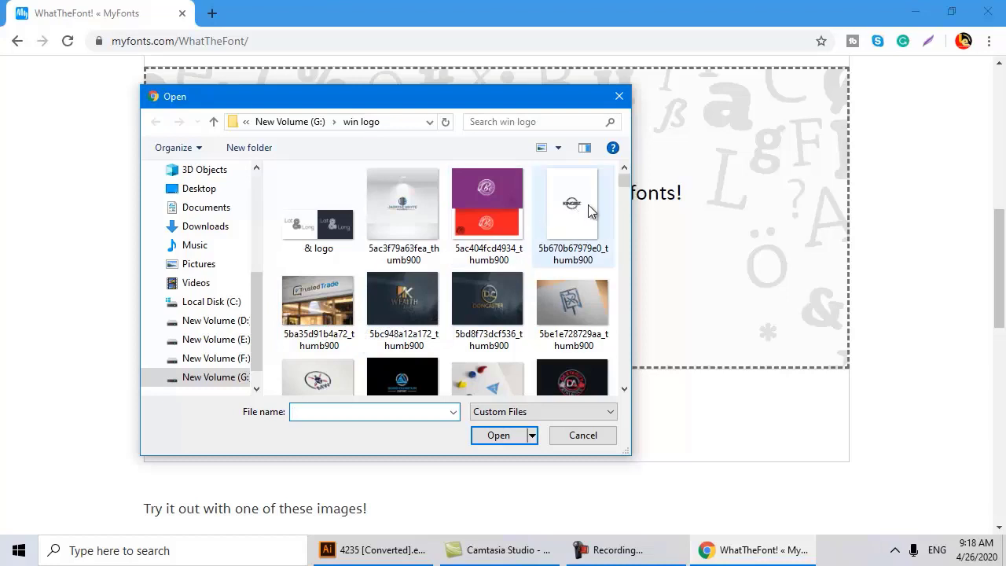
scroll(571, 228, "down", 3)
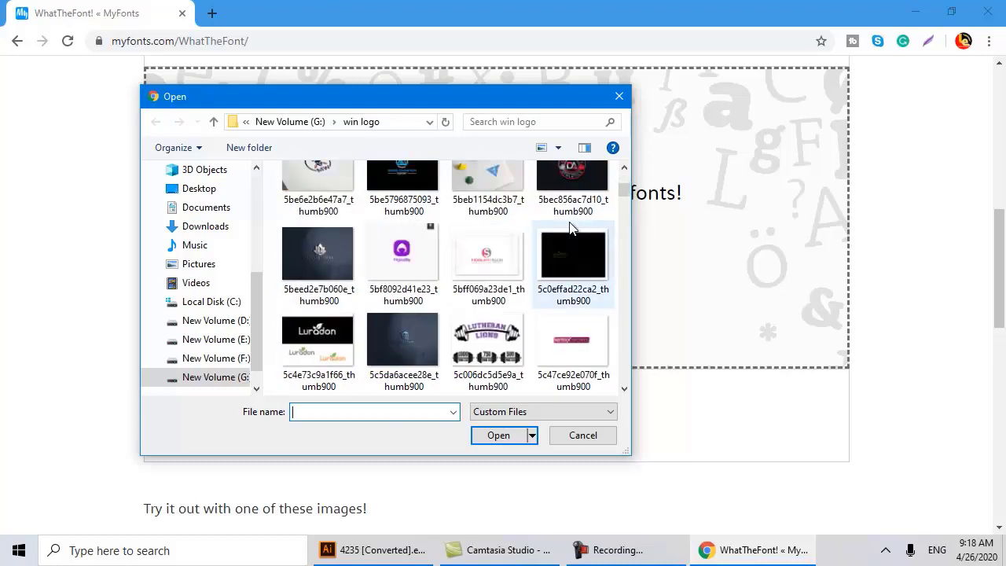
scroll(572, 227, "down", 1)
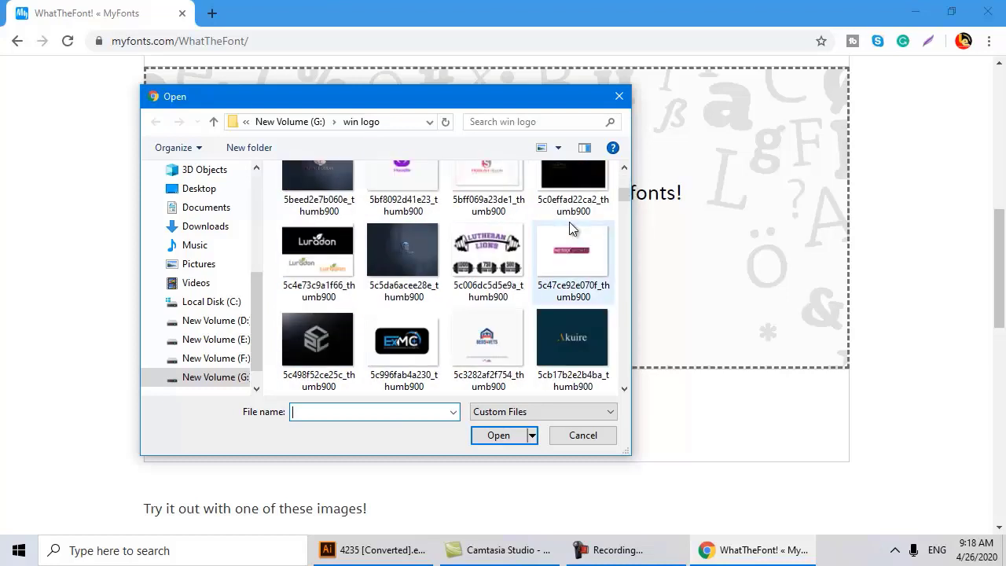
scroll(571, 228, "up", 1)
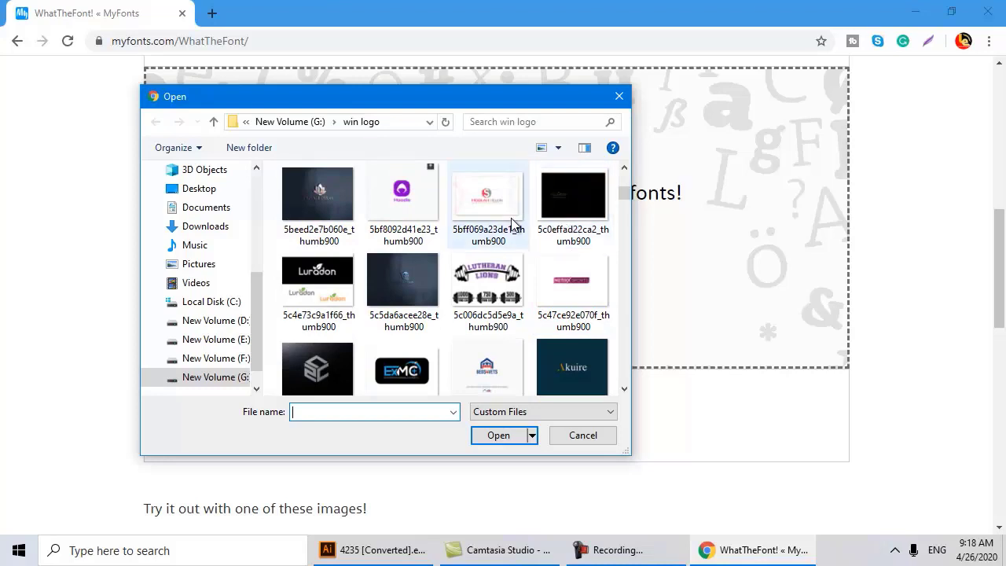
scroll(503, 212, "down", 2)
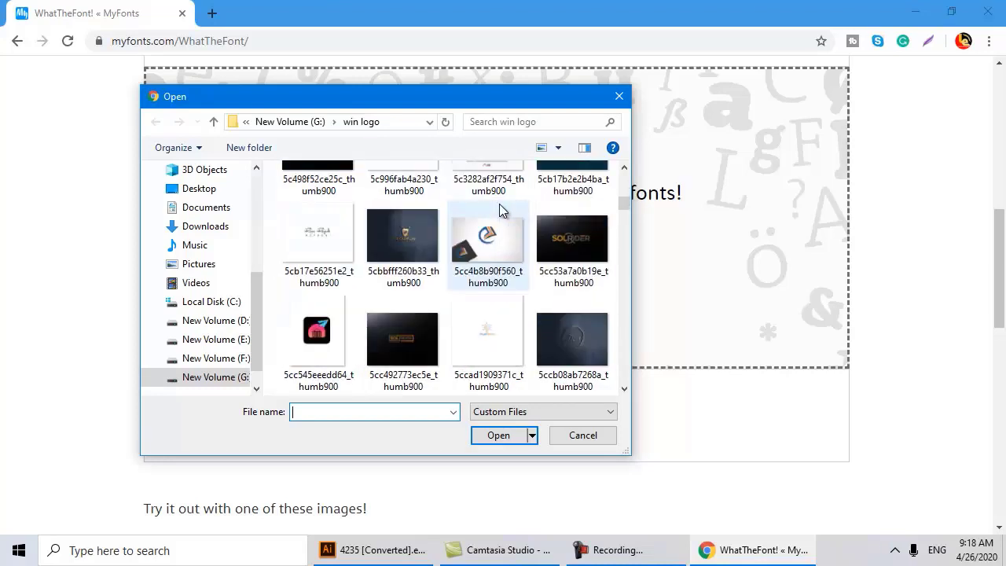
scroll(500, 208, "down", 2)
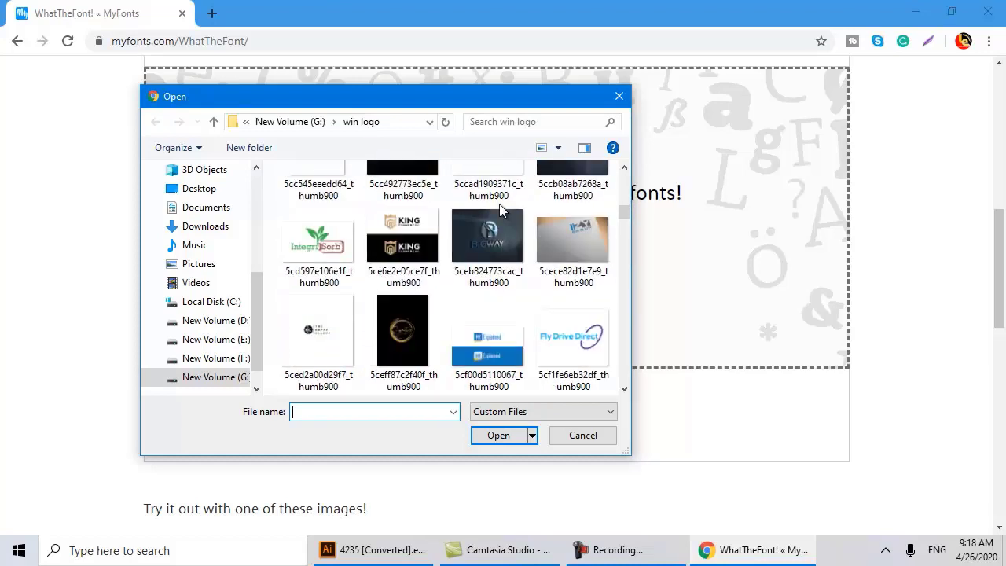
scroll(501, 209, "up", 1)
scroll(501, 209, "down", 3)
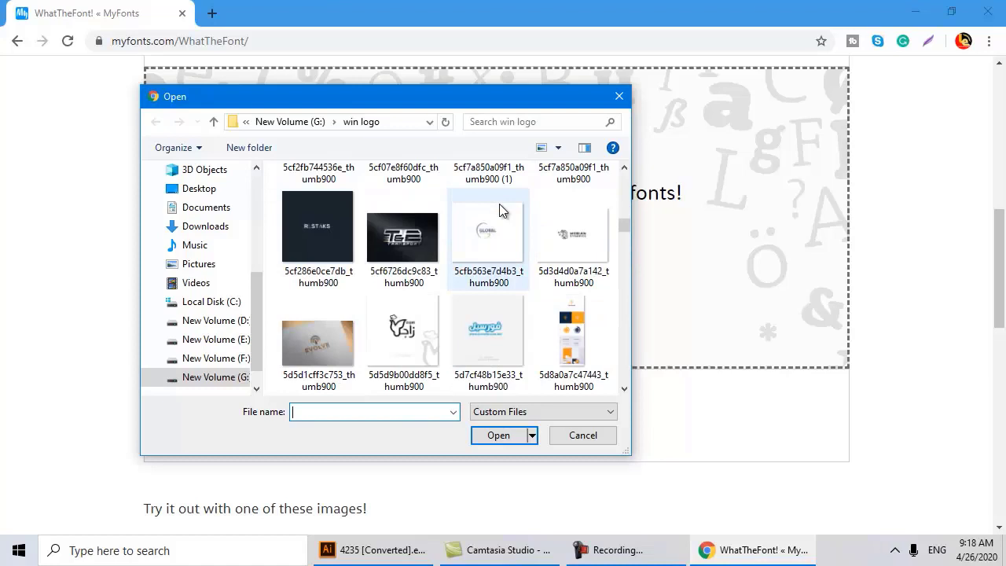
scroll(498, 203, "down", 1)
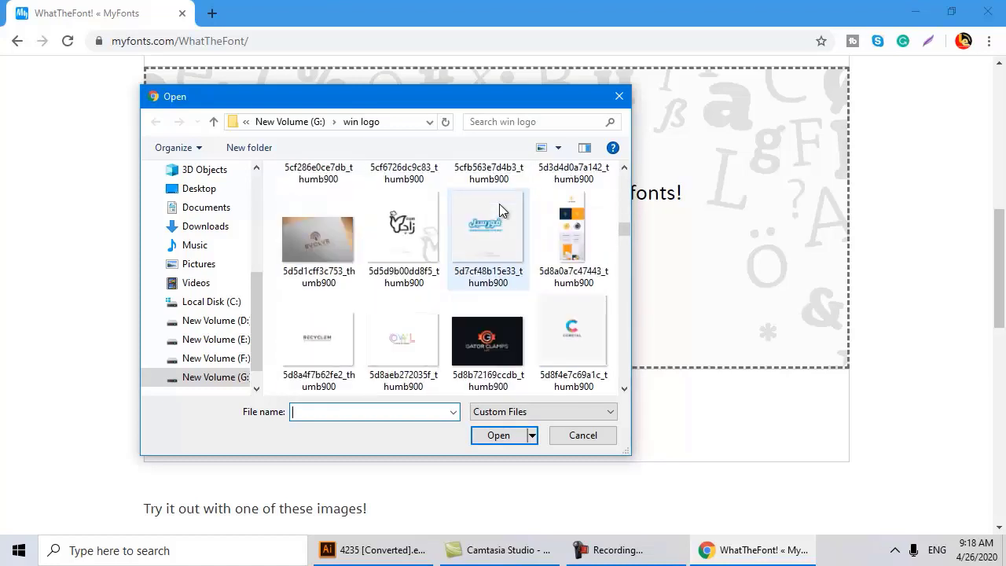
scroll(499, 204, "down", 1)
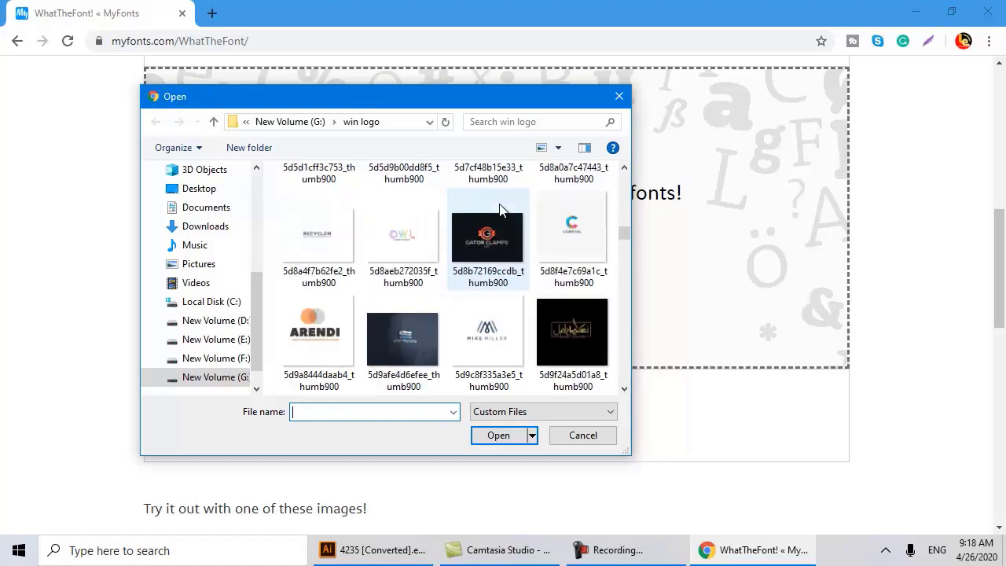
scroll(500, 209, "up", 3)
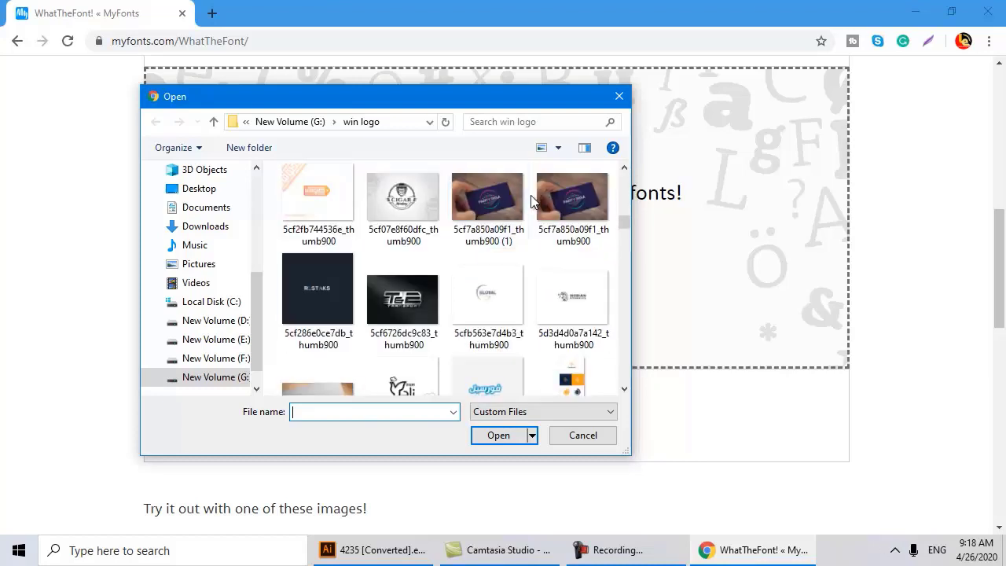
scroll(528, 201, "up", 1)
scroll(546, 206, "up", 2)
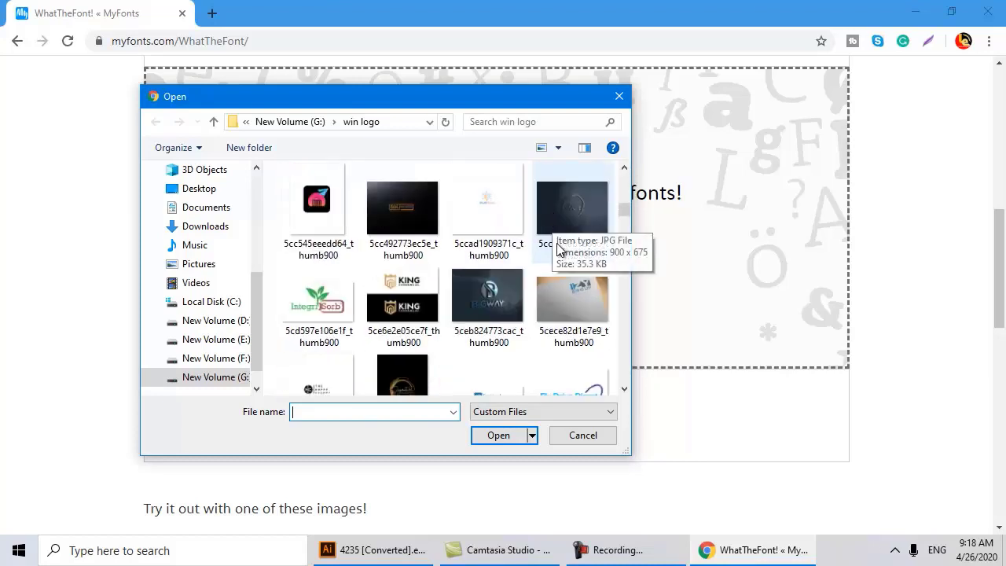
scroll(556, 247, "up", 1)
scroll(557, 247, "up", 2)
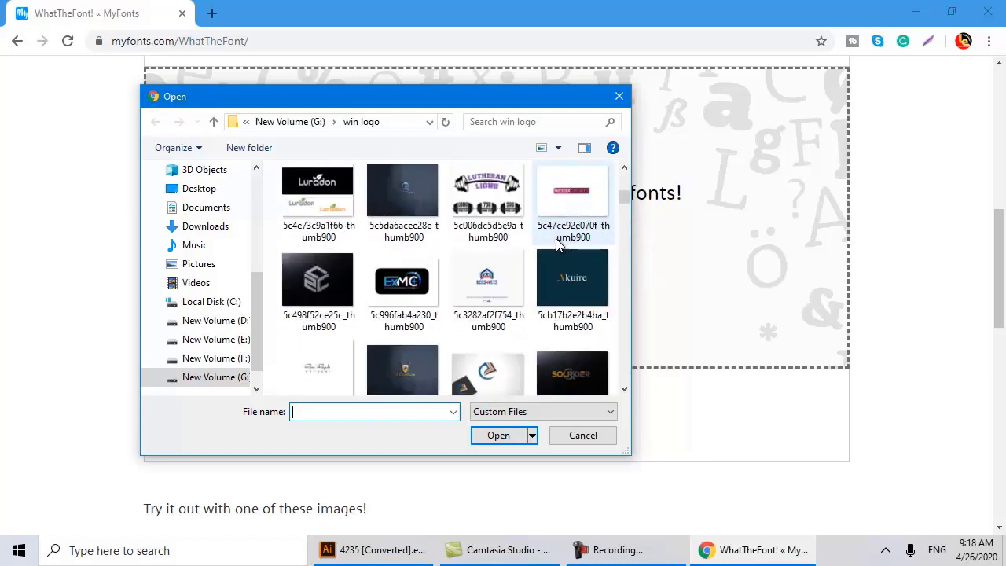
scroll(556, 245, "up", 2)
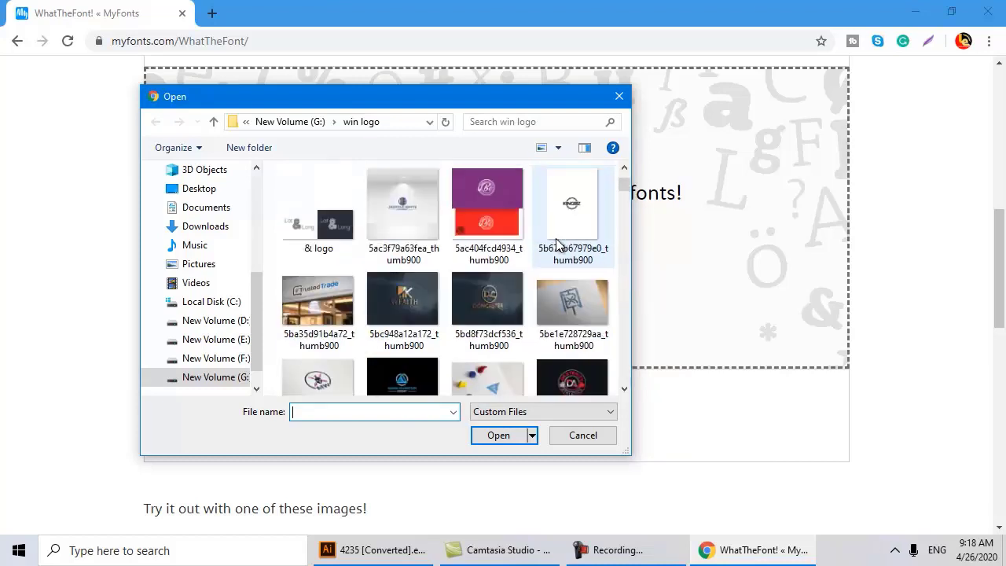
scroll(556, 238, "down", 1)
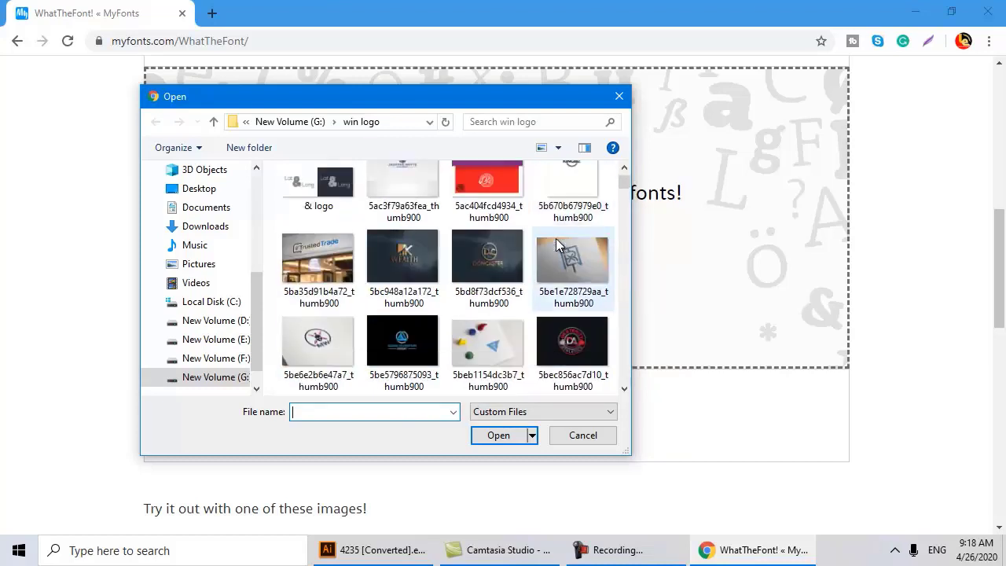
scroll(556, 238, "up", 1)
double_click(555, 239)
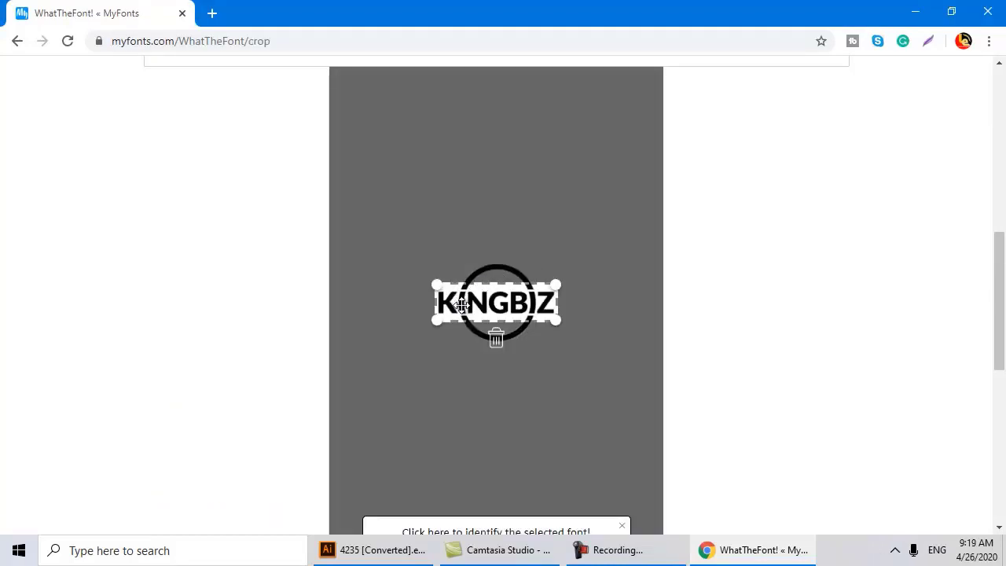
- Adjust the crop box to fit closer around the KINGBIZ lettering and identify the selected font
scroll(487, 308, "down", 3)
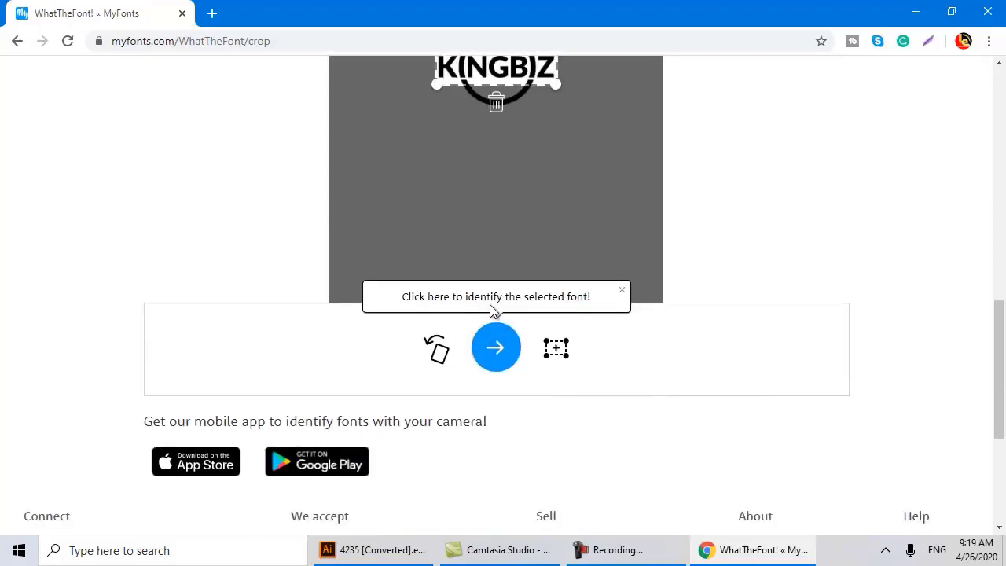
scroll(490, 304, "up", 3)
mouse_move(557, 280)
left_mouse_down()
mouse_move(516, 284)
mouse_move(563, 285)
left_mouse_up()
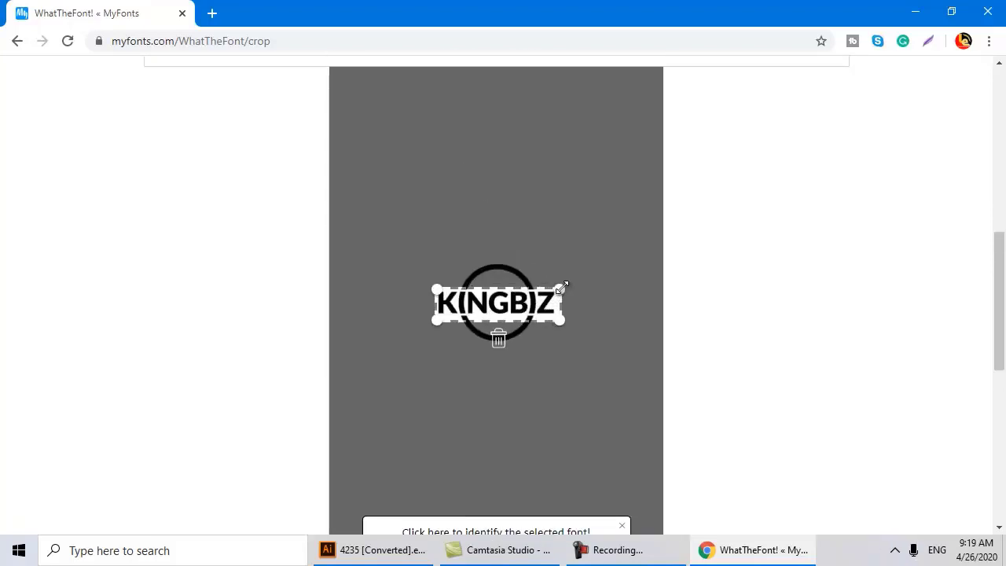
scroll(561, 284, "down", 5)
left_click(497, 207)
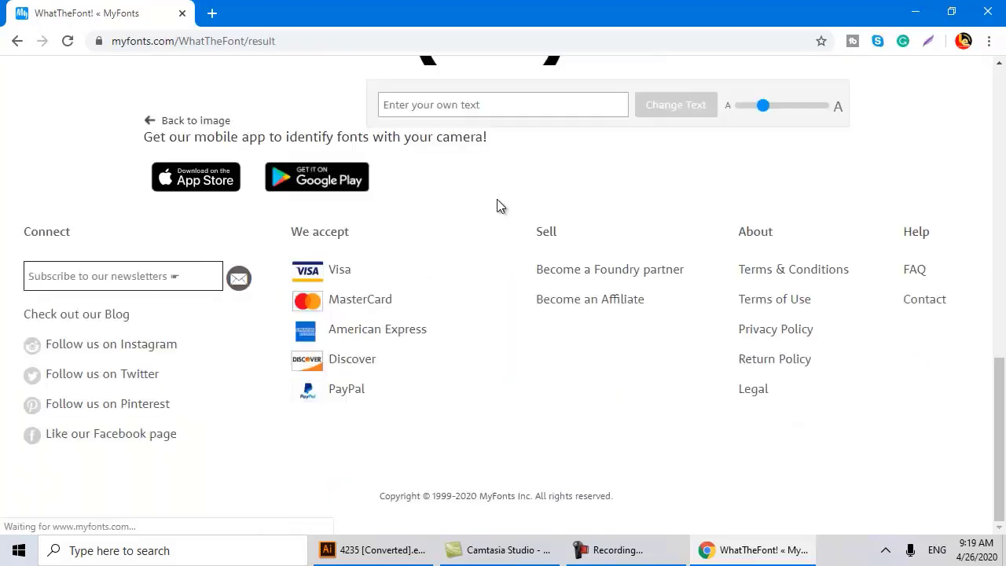
- Compare the suggested fonts in the results with the original KINGBIZ lettering
scroll(491, 267, "up", 2)
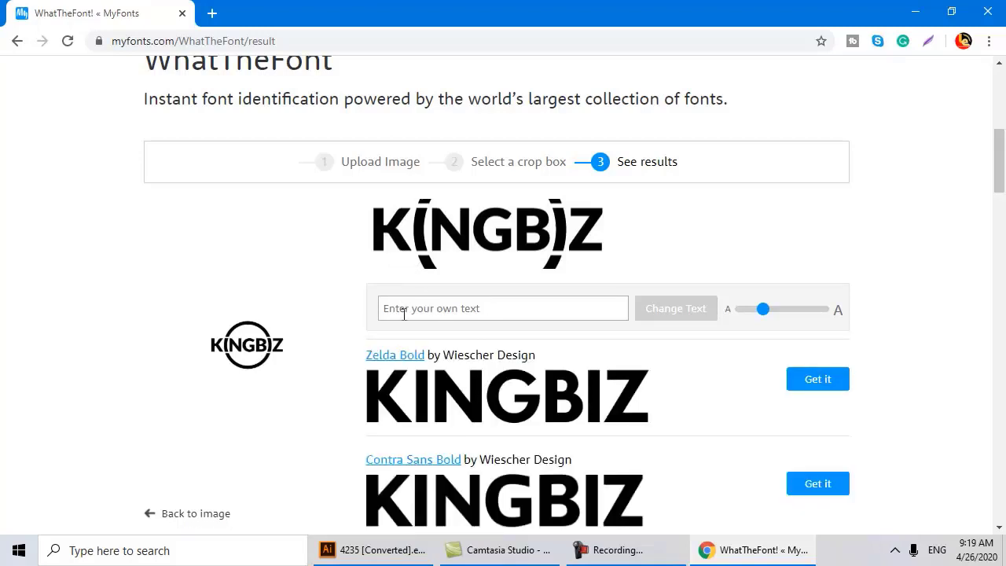
scroll(404, 314, "down", 2)
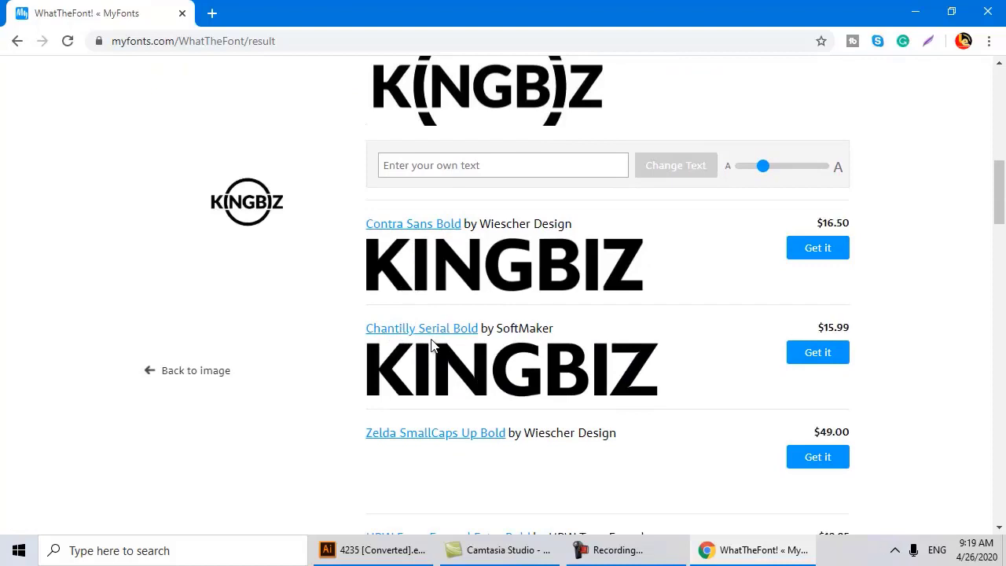
scroll(472, 322, "up", 2)
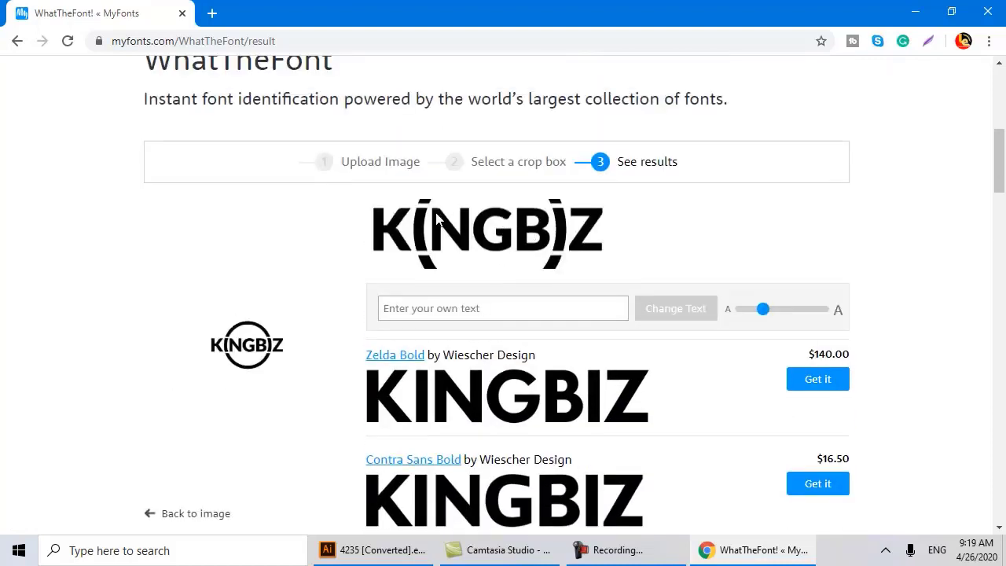
scroll(536, 286, "down", 2)
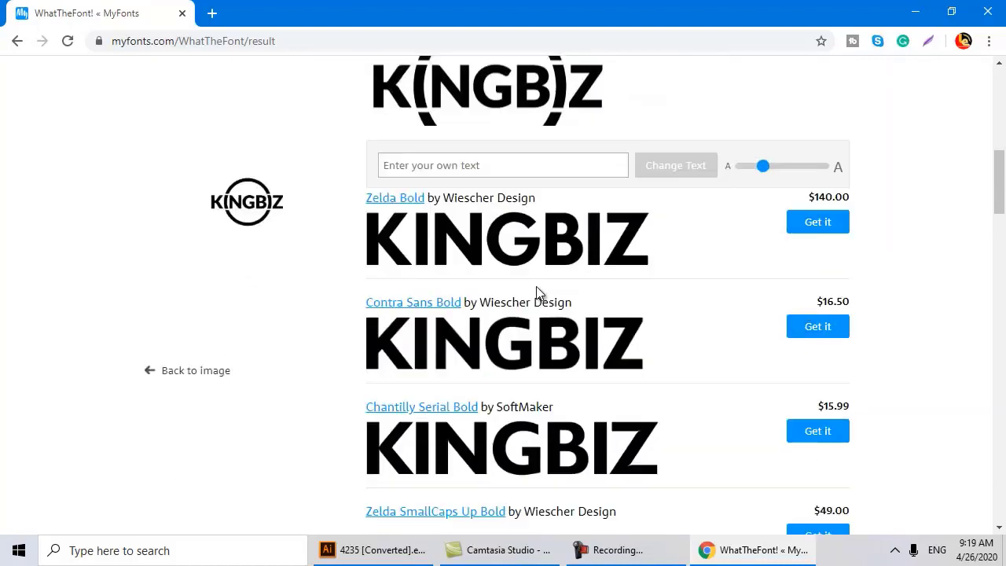
scroll(539, 297, "up", 1)
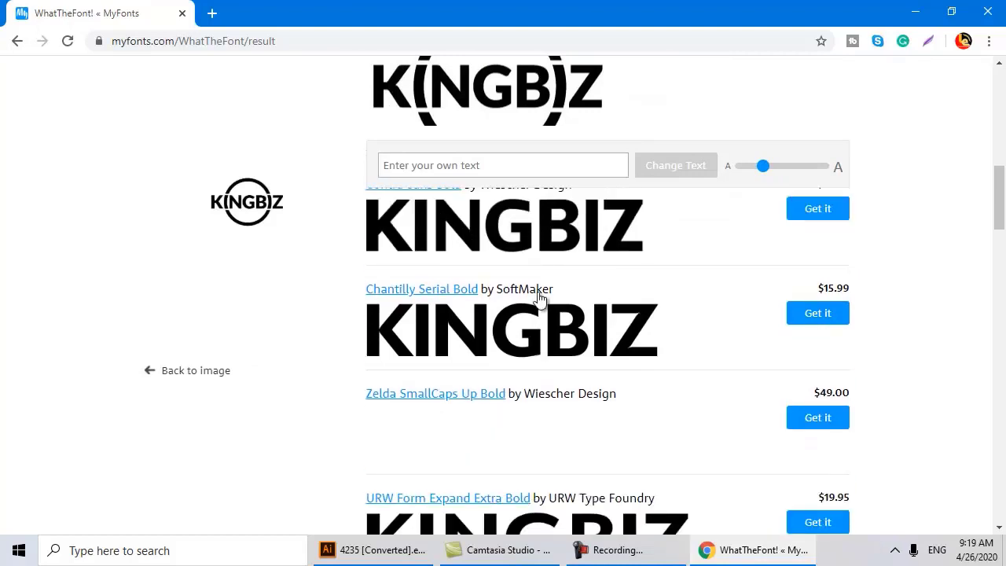
scroll(539, 299, "down", 6)
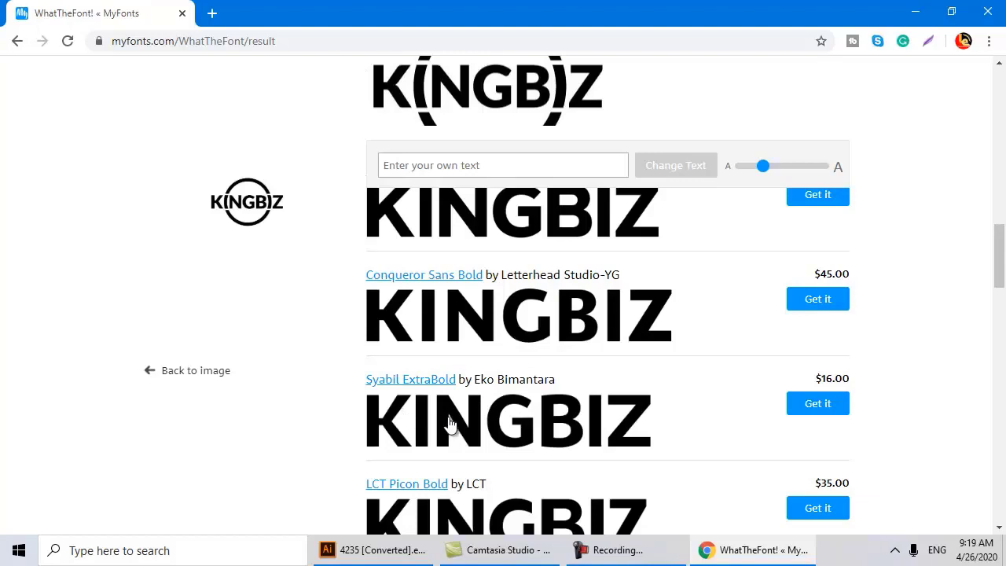
scroll(476, 443, "down", 1)
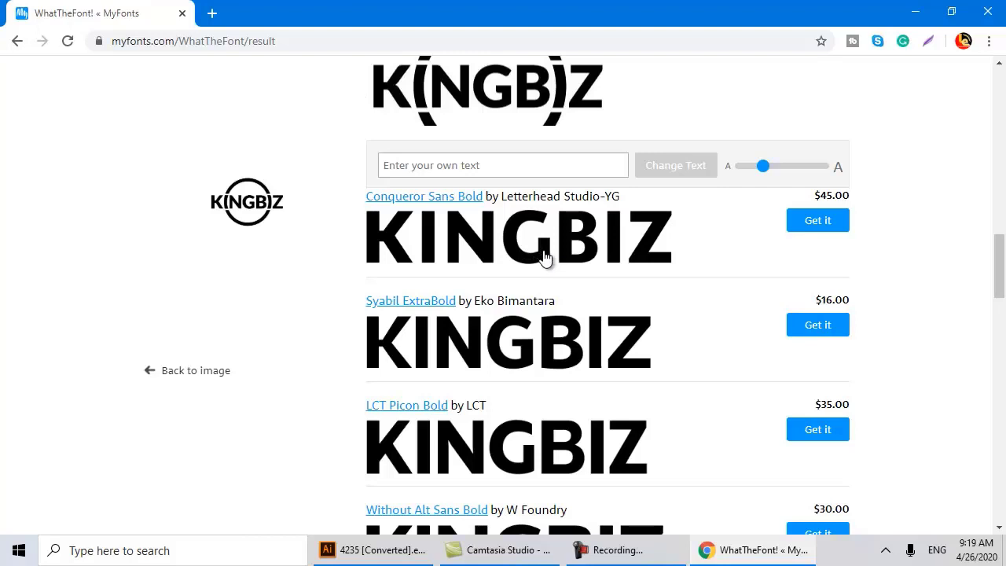
scroll(543, 257, "down", 2)
scroll(543, 272, "down", 6)
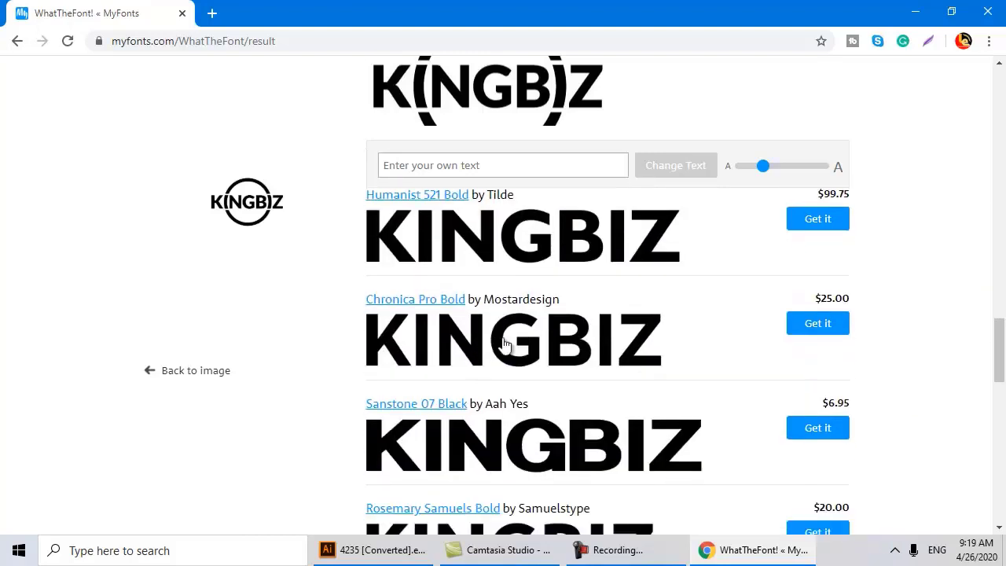
scroll(471, 361, "down", 2)
scroll(512, 382, "down", 2)
scroll(512, 393, "down", 1)
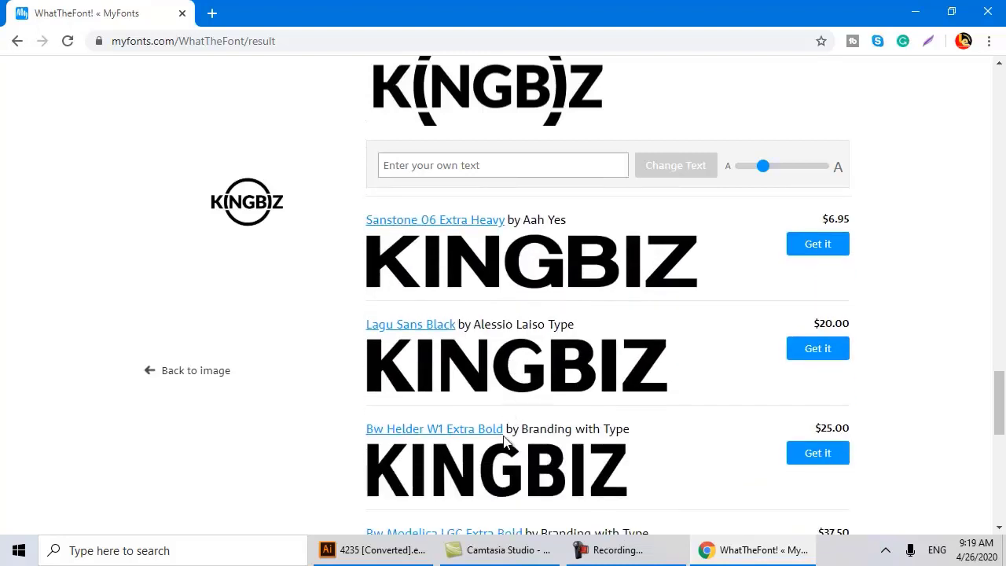
- Copy the font name Syabil ExtraBold from the list of suggested matches
scroll(498, 393, "up", 7)
scroll(496, 358, "up", 5)
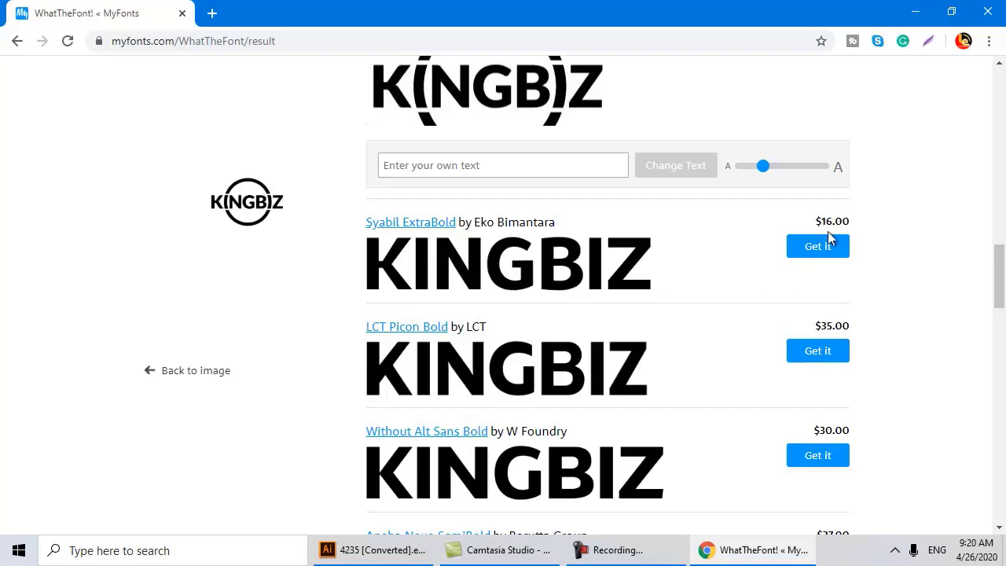
left_click_drag(457, 217, 378, 214)
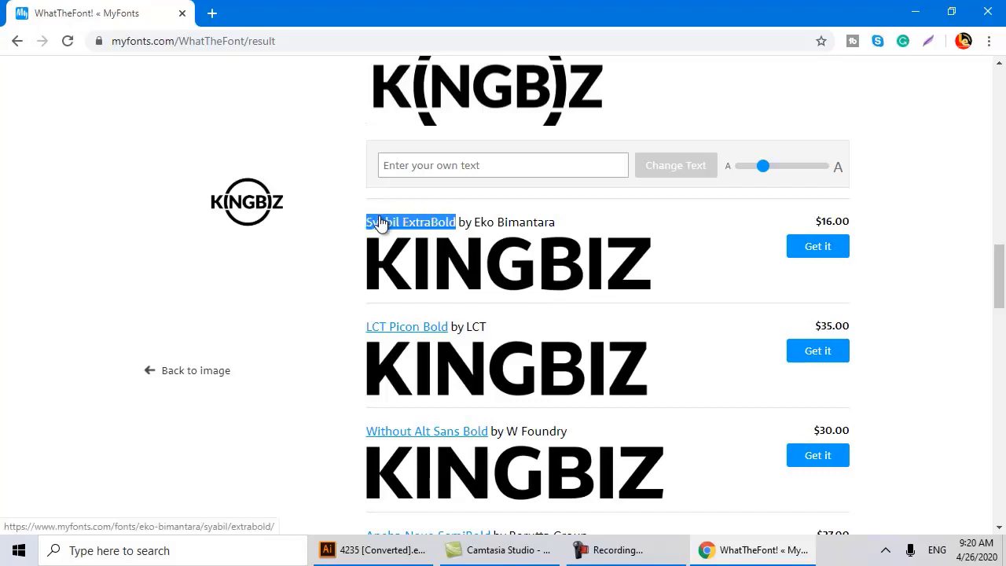
right_click(379, 217)
left_click(420, 341)
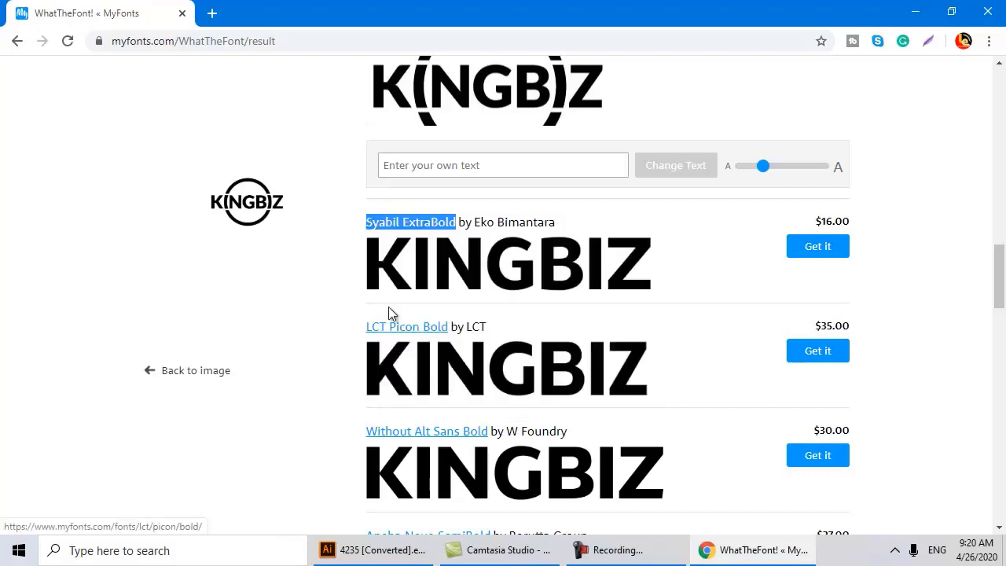
- Open Google in a new browser tab and search for the copied font name Syabil ExtraBold
left_click(211, 13)
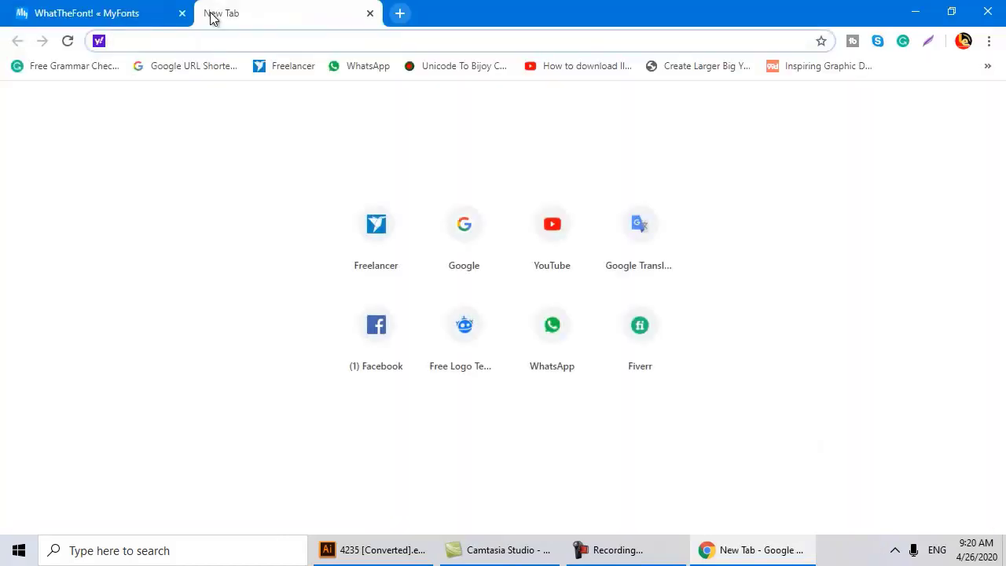
type("Google.com")
key("Return")
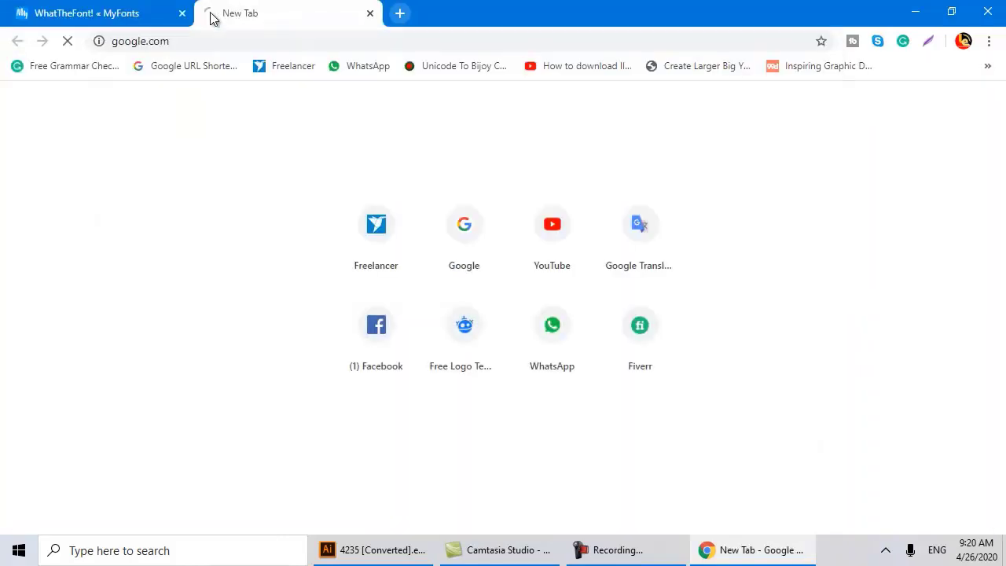
left_click(396, 292)
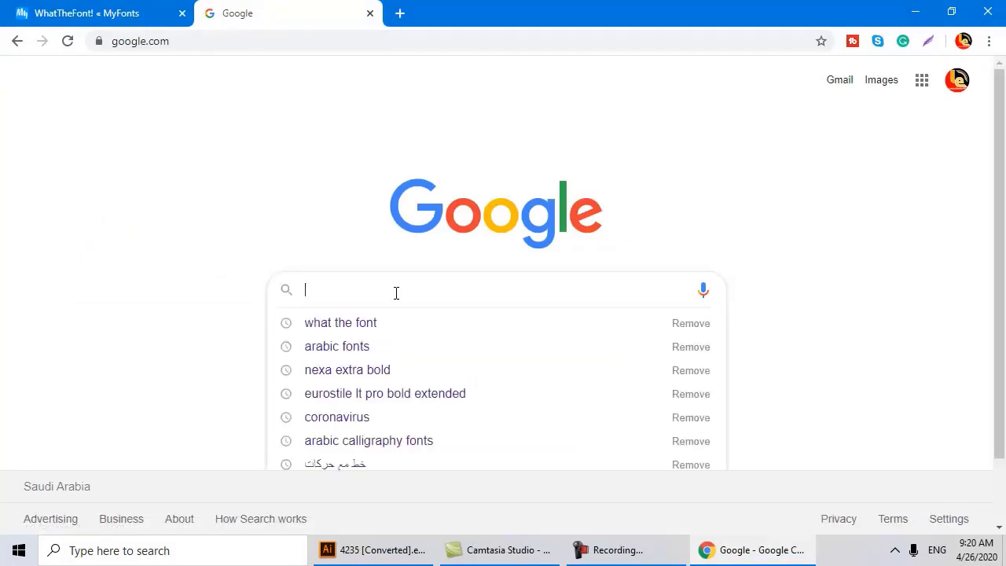
key("ctrl+v")
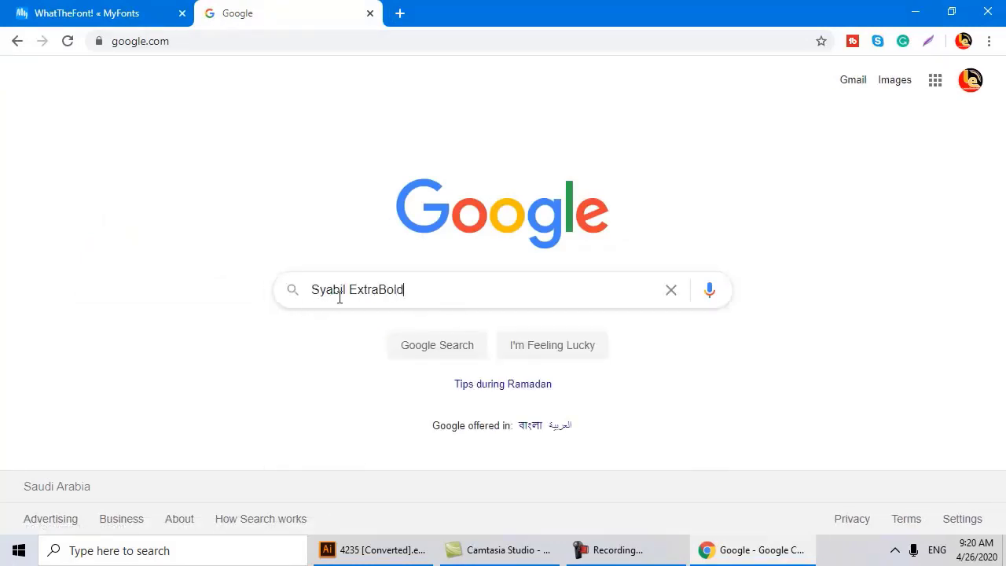
key("Return")
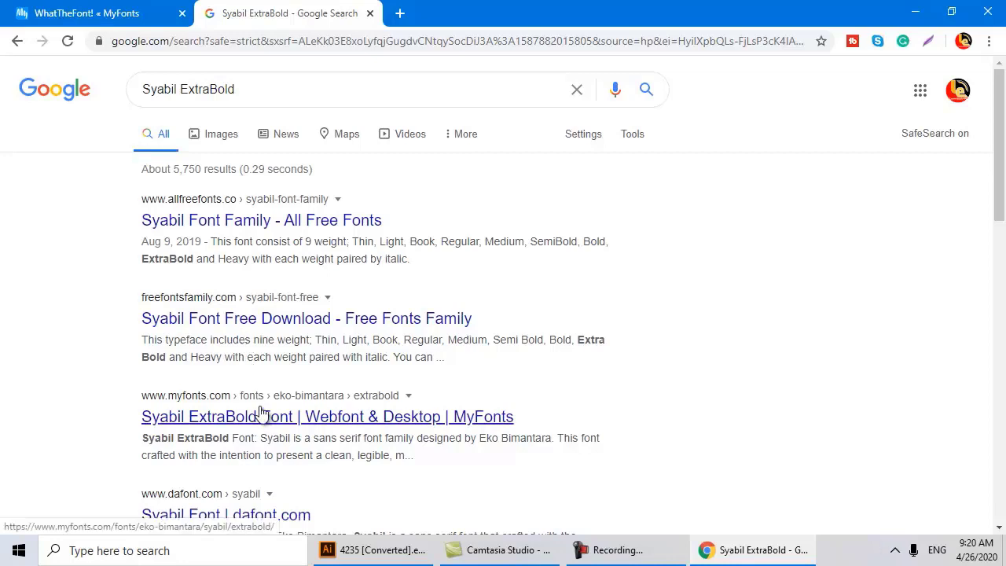
- Open the Syabil Font Free Download result on Free Fonts Family and download the font archive
scroll(262, 414, "down", 1)
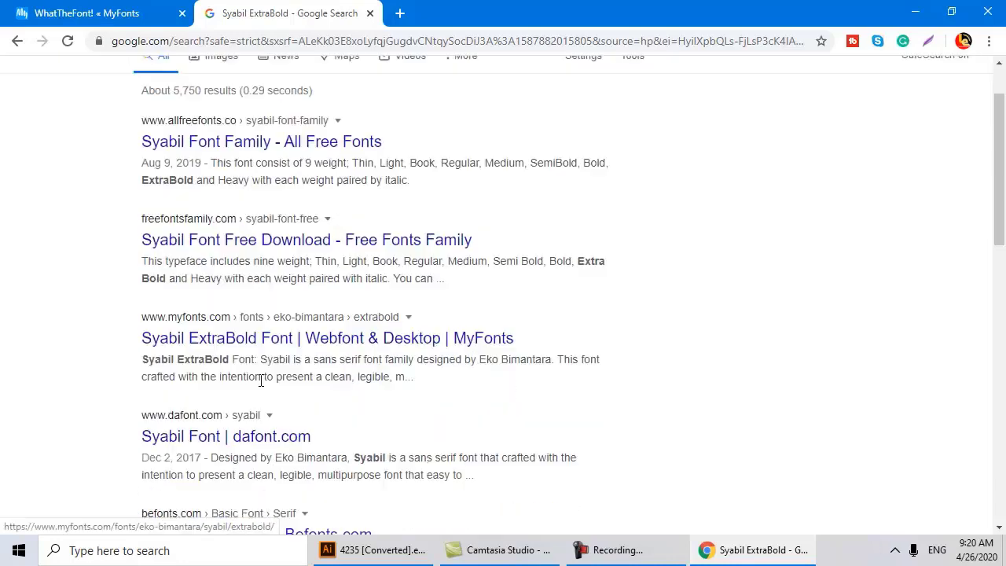
left_click(271, 250)
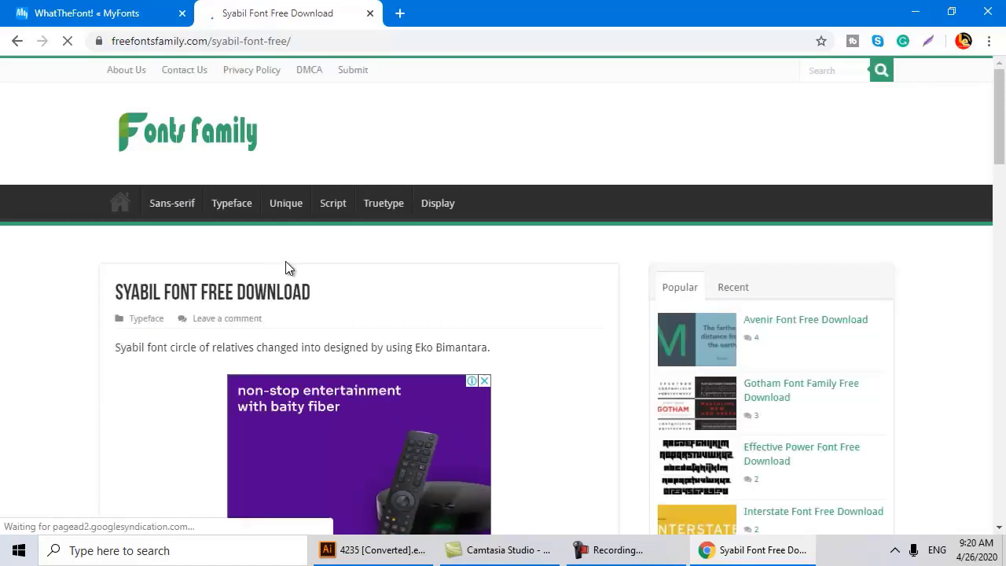
scroll(264, 314, "down", 4)
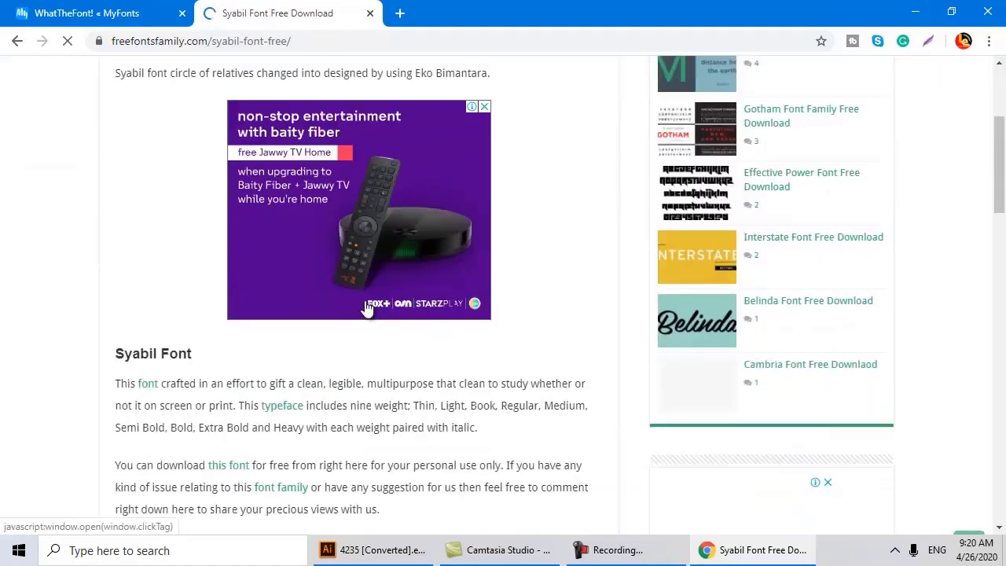
scroll(448, 301, "down", 3)
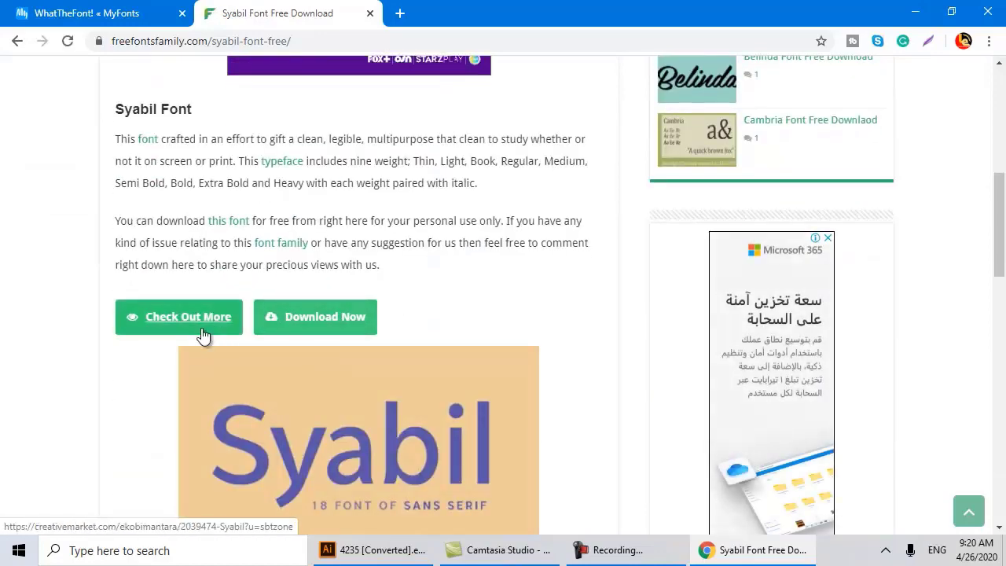
left_click(343, 324)
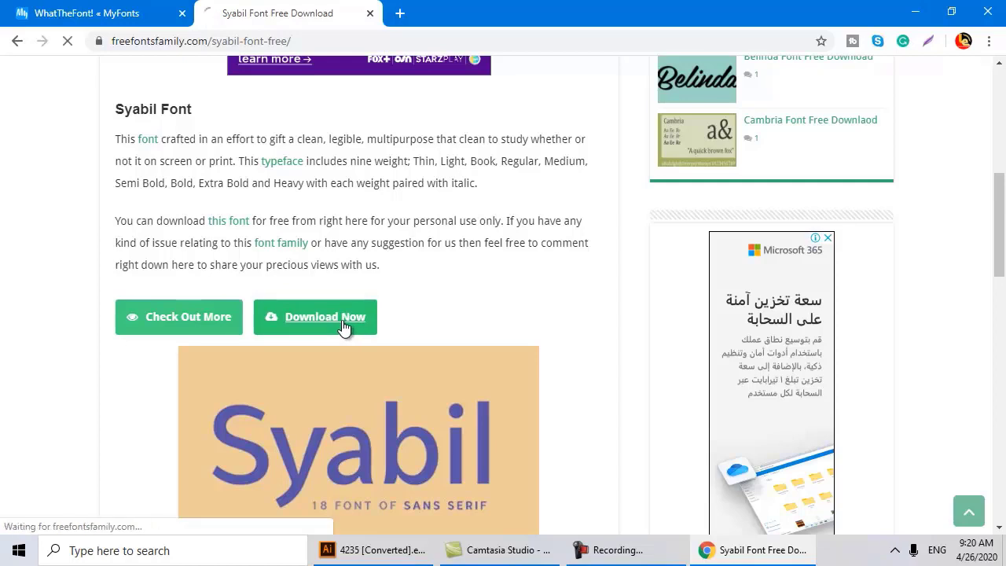
scroll(344, 326, "down", 2)
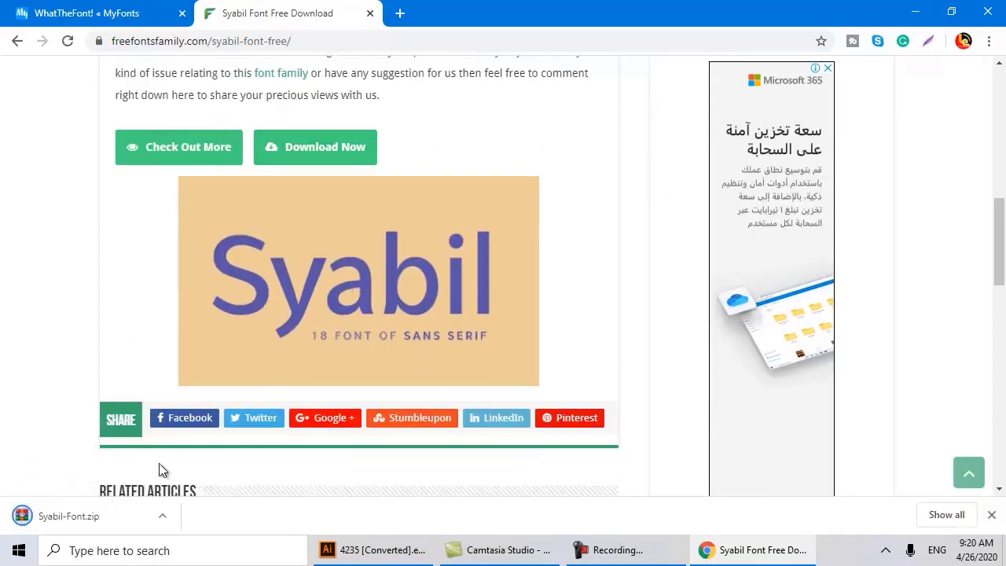
- Open the downloaded Syabil-Font.zip, install Syabil-Book.otf from it, and close the font preview
left_click(71, 520)
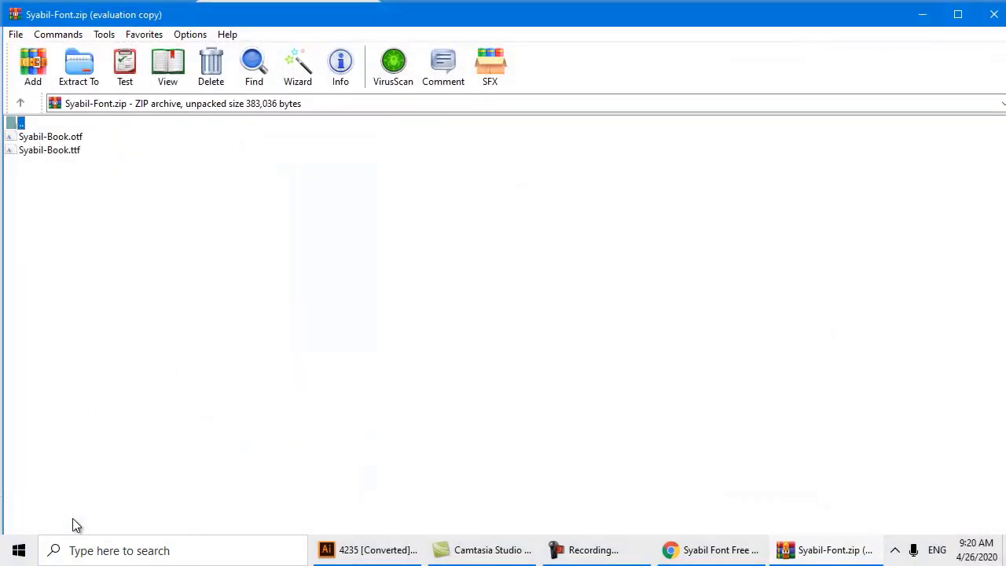
double_click(45, 138)
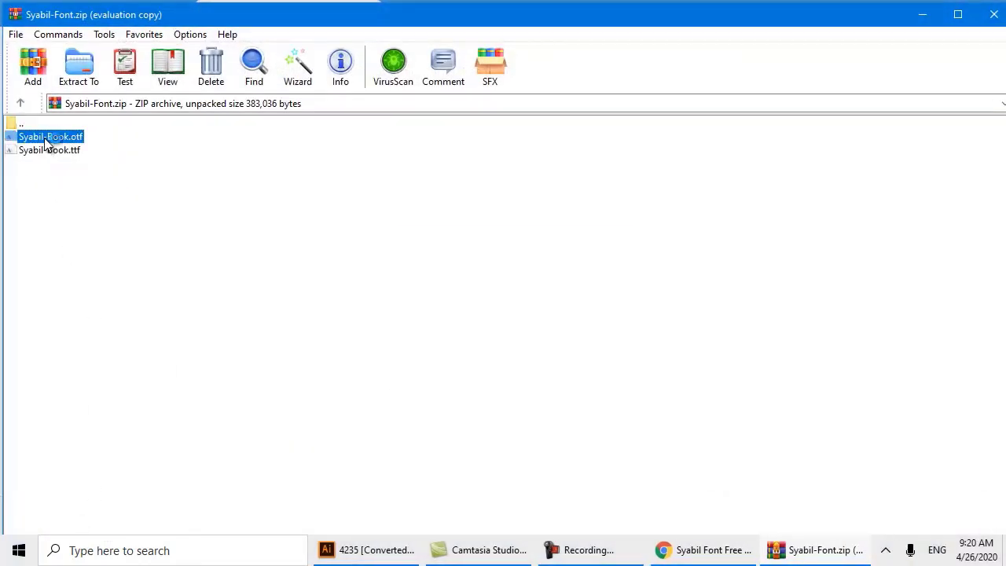
left_click(91, 61)
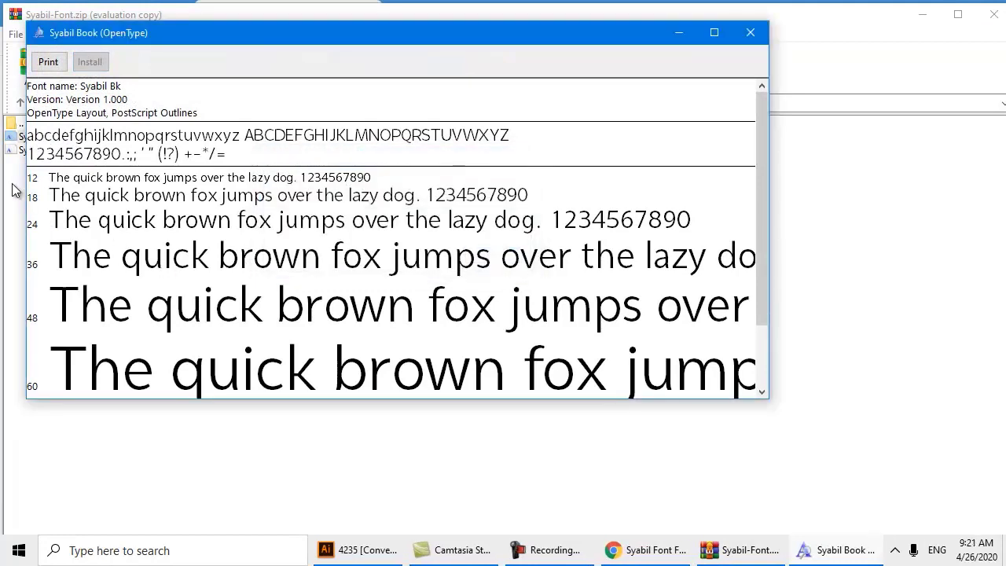
left_click(749, 33)
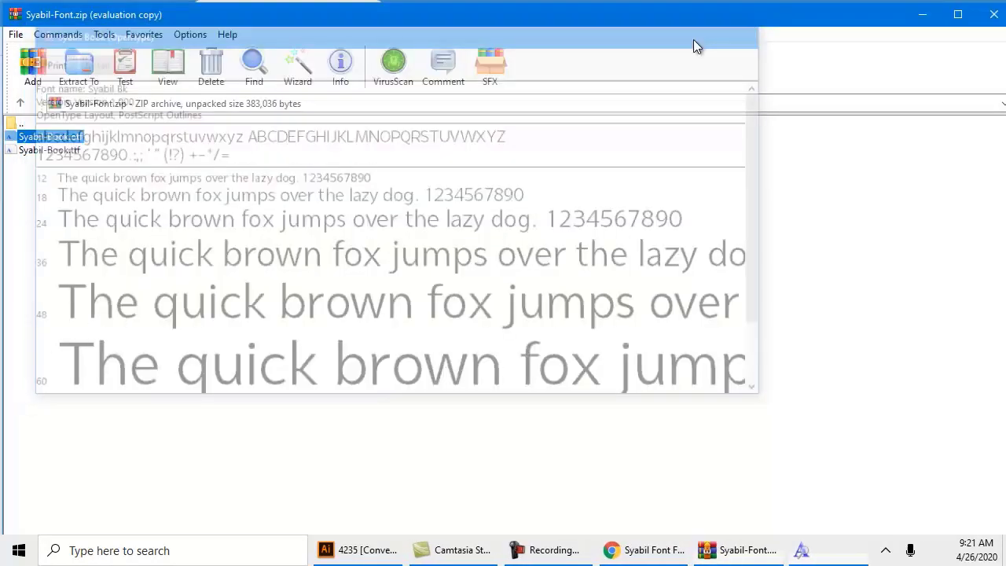
- Try to install Syabil-Book.ttf, decline replacing the existing font, and close the font preview and the archive
double_click(36, 153)
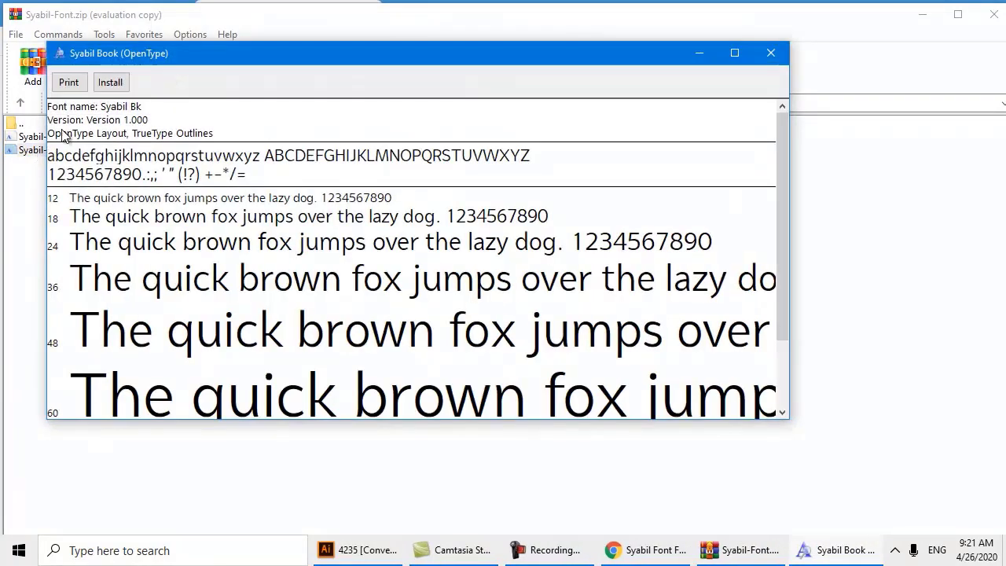
left_click(102, 84)
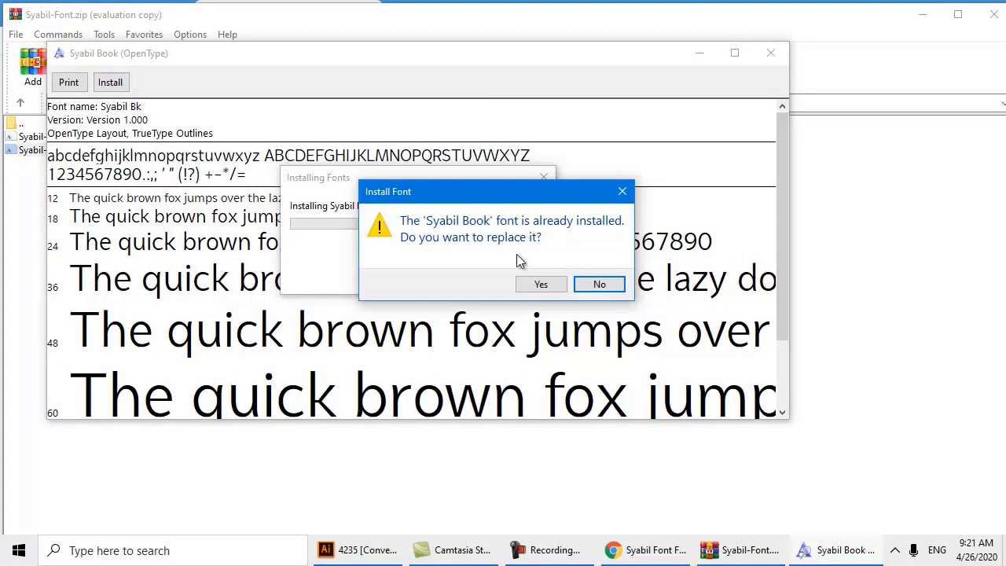
left_click(599, 286)
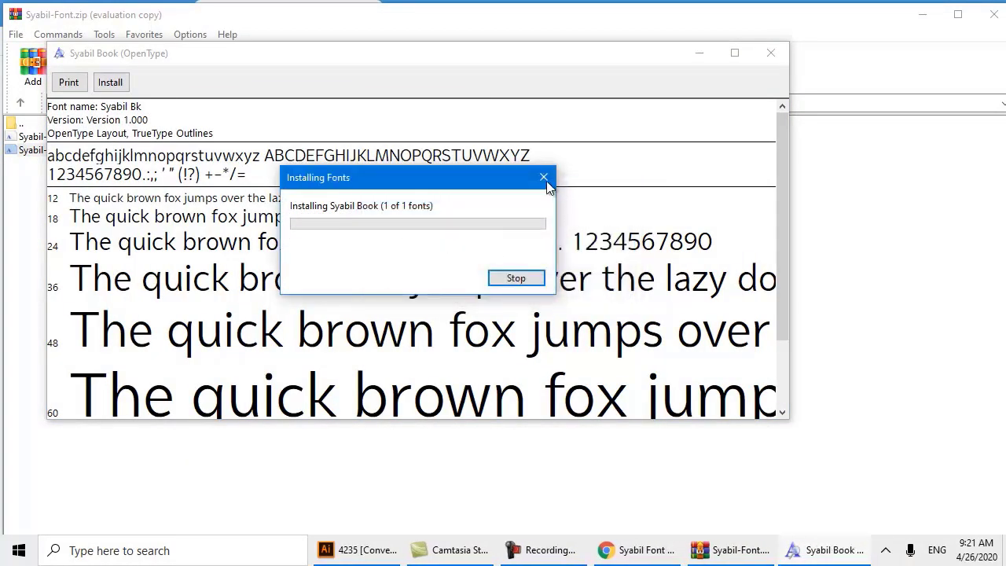
left_click(770, 53)
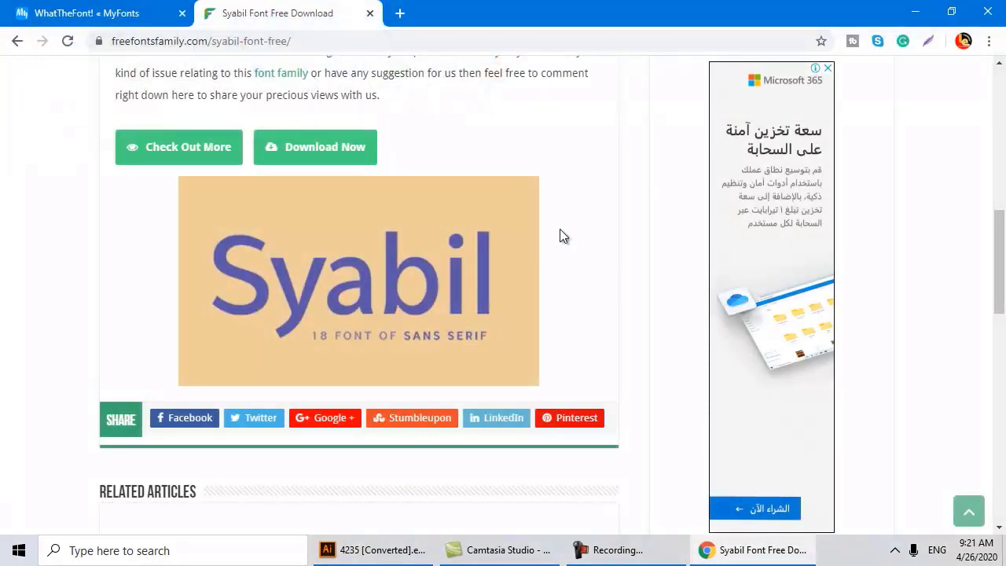
- Return the font download tab to the Google home page and go back from the WhatTheFont results to its image upload page
scroll(206, 141, "up", 10)
left_click(16, 45)
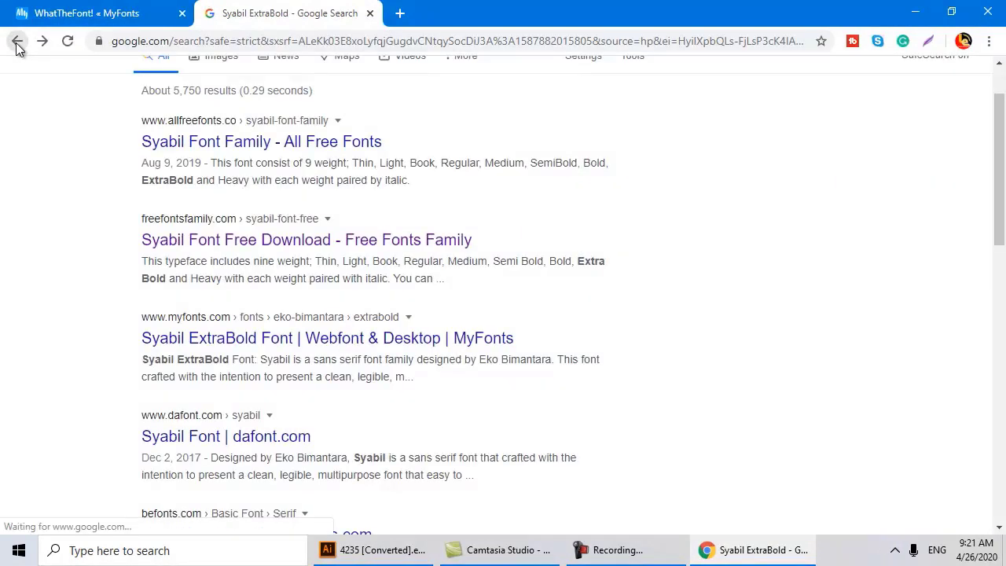
left_click(17, 45)
left_click(116, 15)
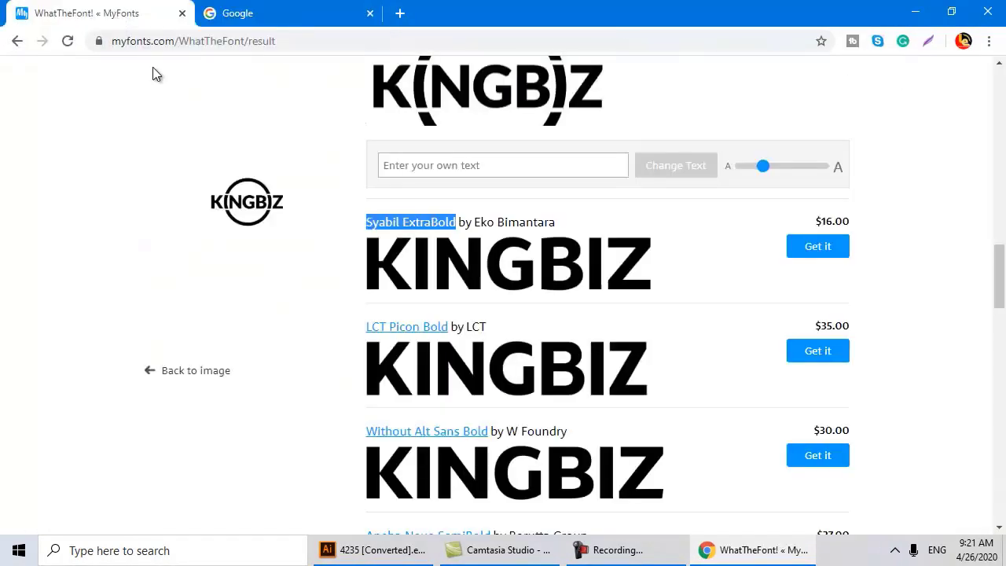
scroll(155, 78, "up", 4)
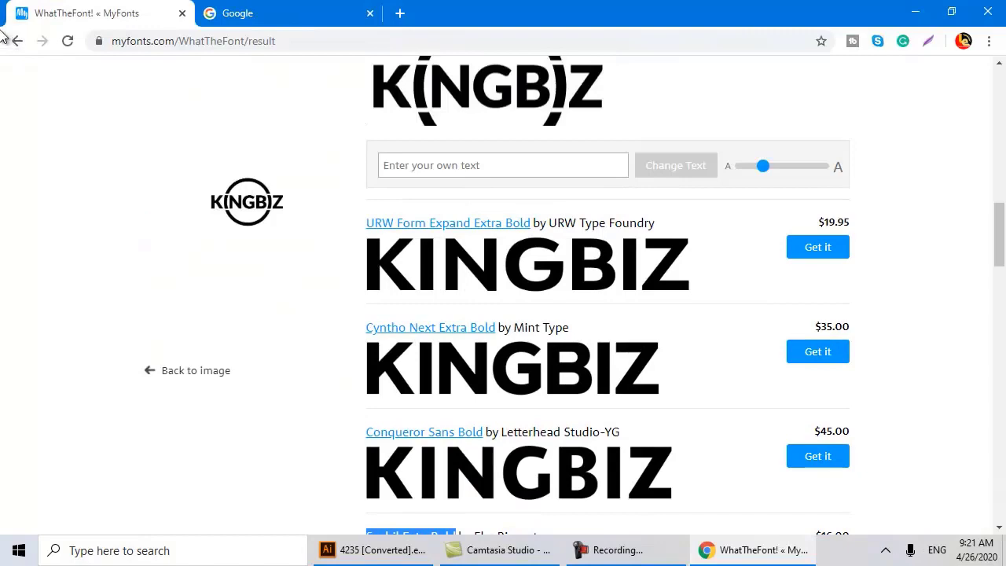
left_click(18, 43)
left_click(18, 42)
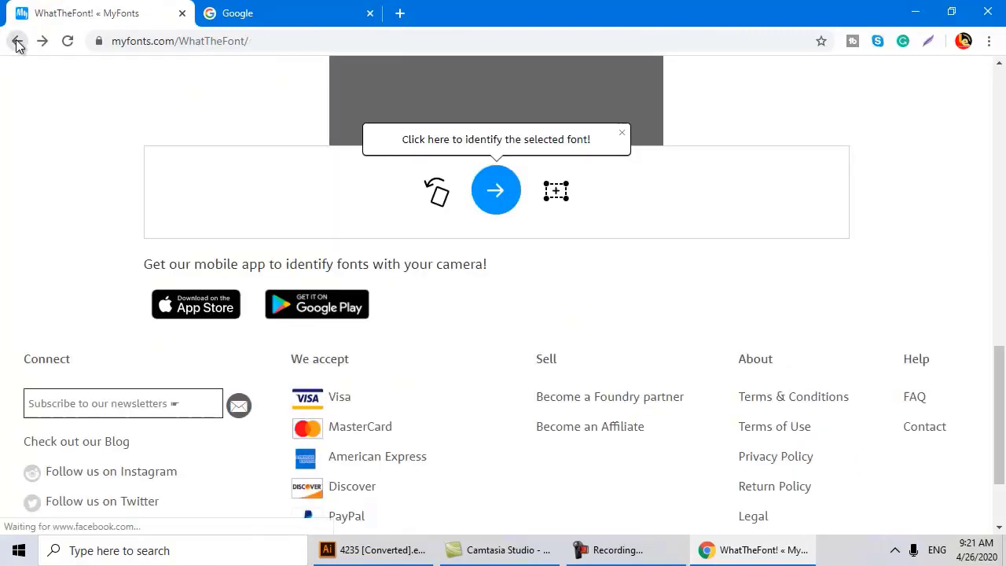
- Upload the Akuire logo image 5cb17b2e2b4ba_thumb900 from the win logo folder for font identification
scroll(424, 330, "down", 3)
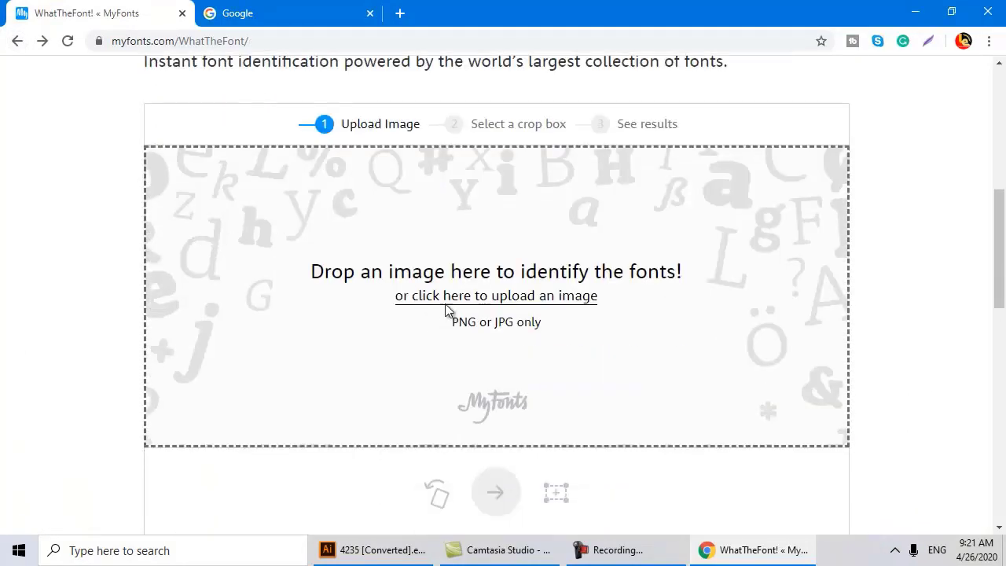
left_click(445, 310)
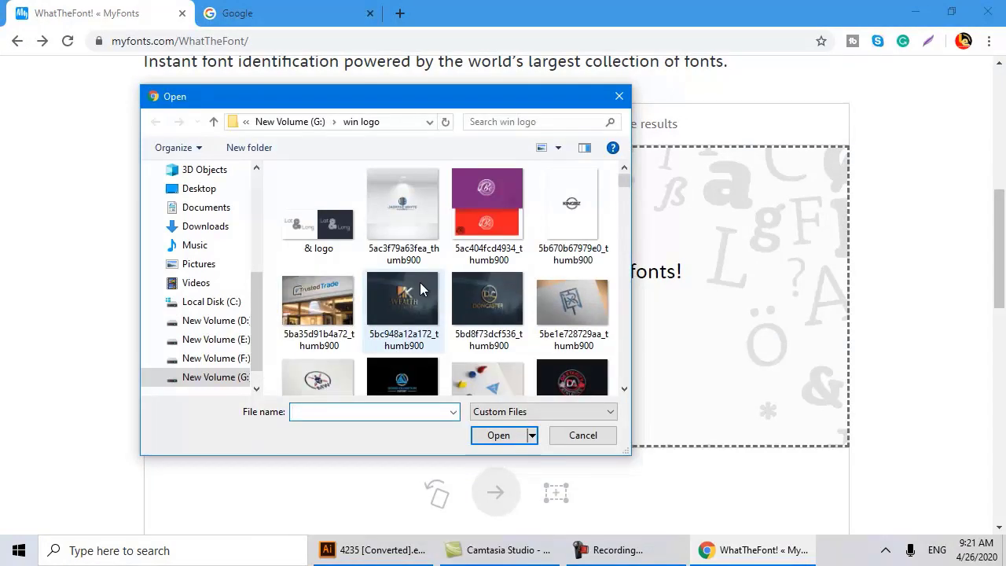
scroll(430, 286, "down", 3)
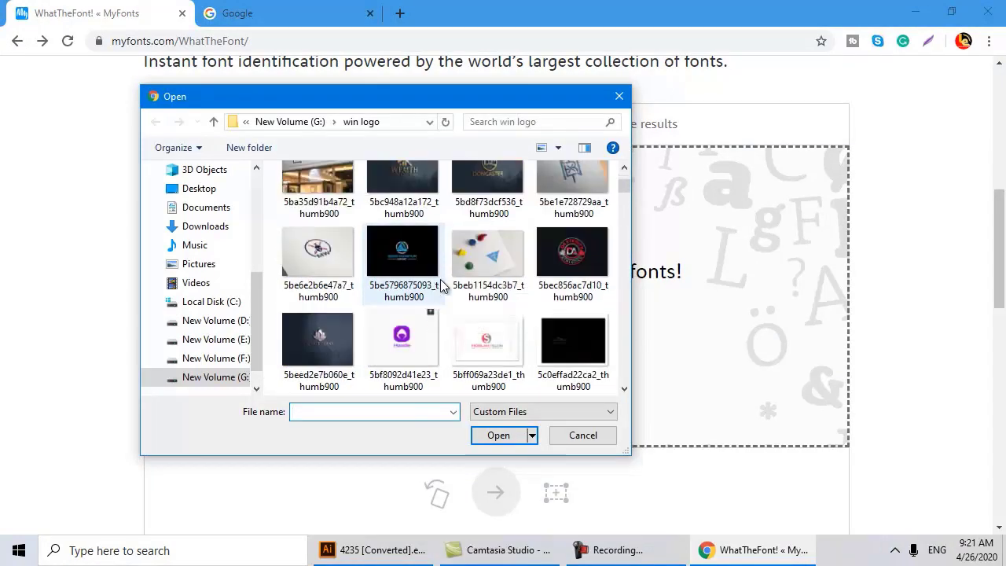
scroll(442, 287, "down", 3)
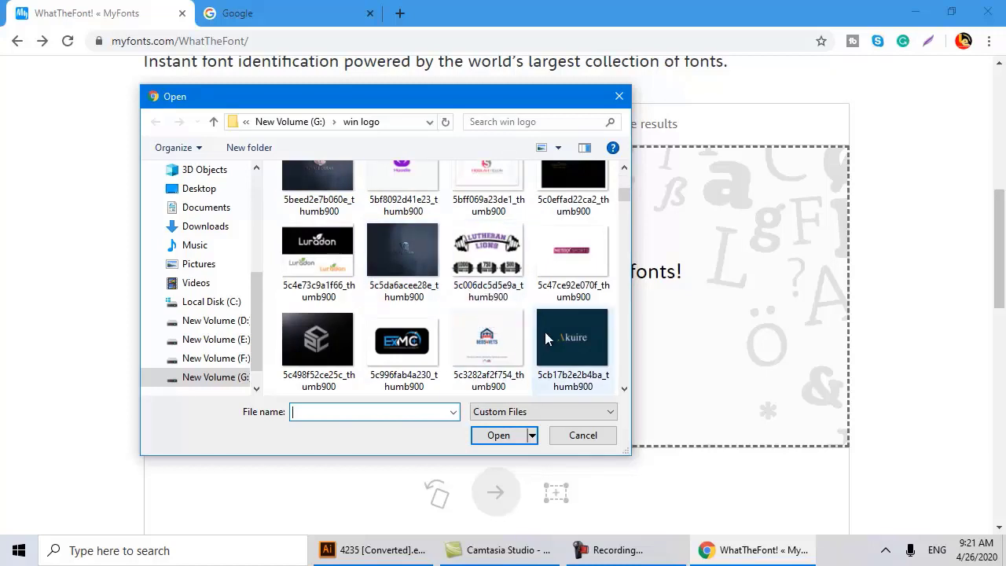
scroll(593, 339, "down", 3)
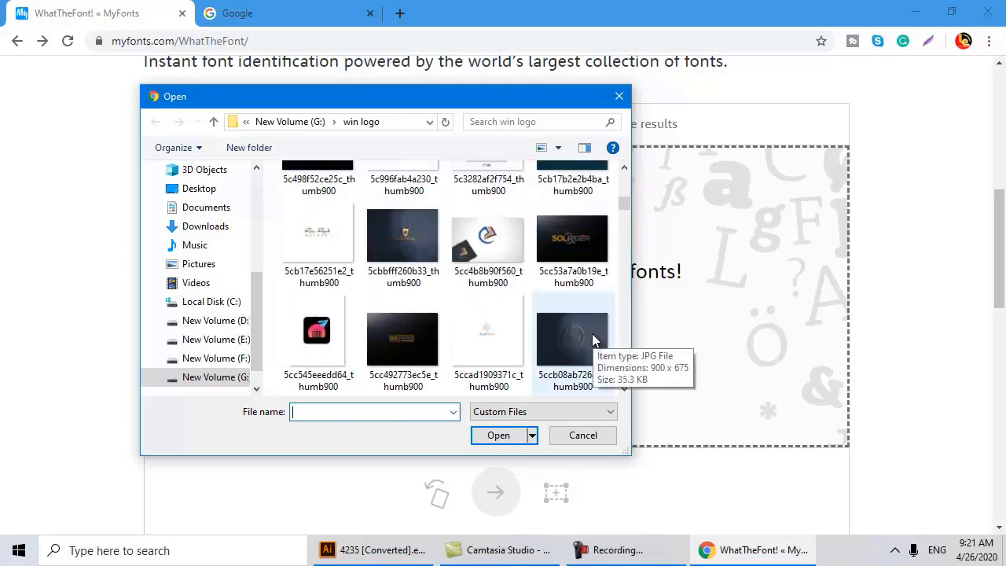
scroll(574, 259, "up", 2)
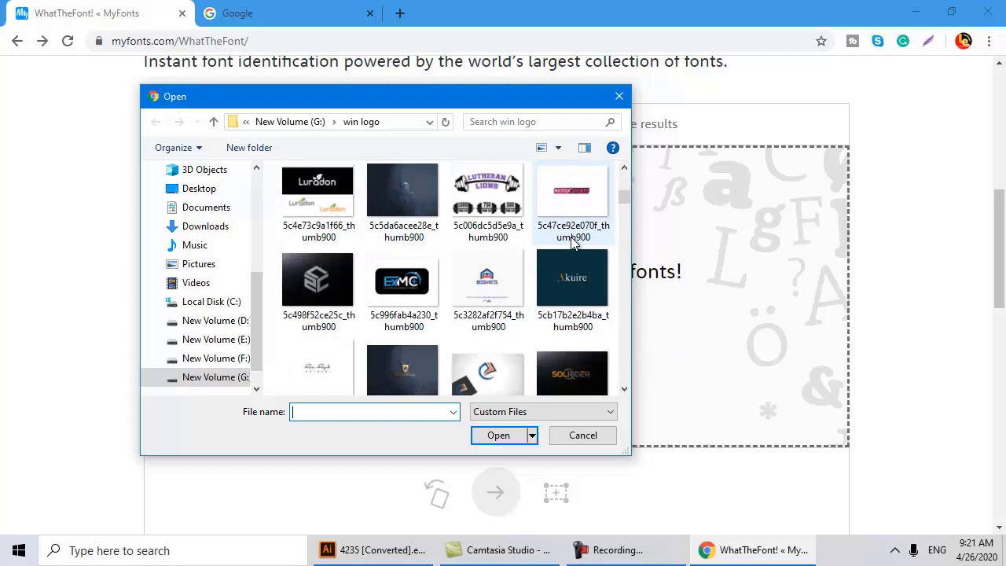
double_click(573, 284)
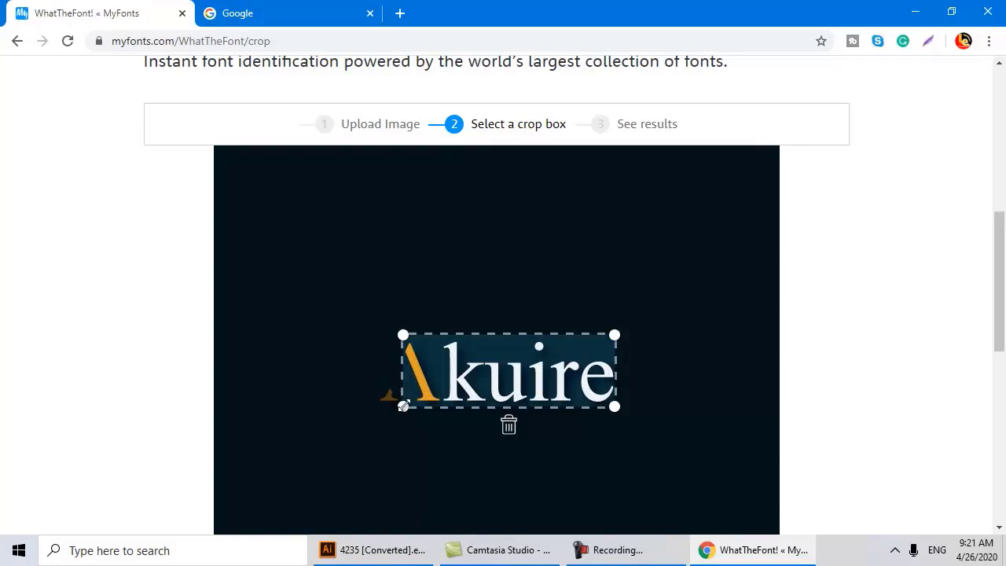
- Narrow the crop box to the white letters "kuire" without the orange A and identify the selected font
left_click_drag(403, 405, 440, 406)
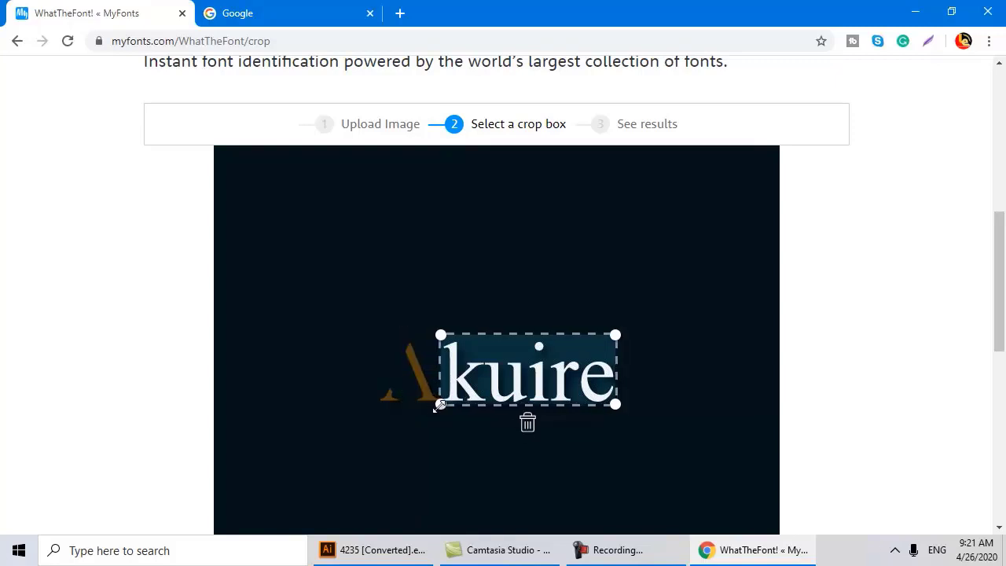
scroll(554, 381, "down", 3)
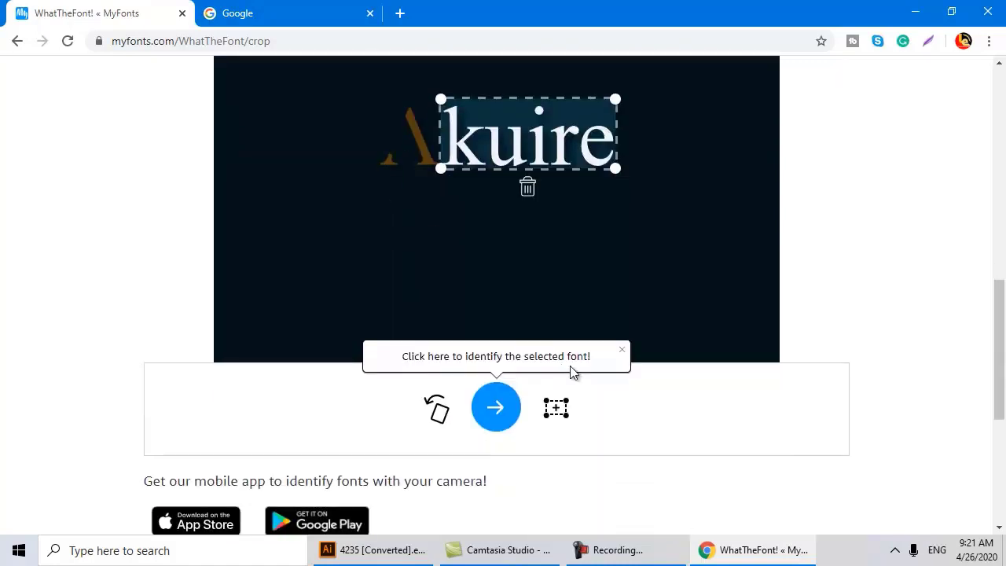
left_click(505, 406)
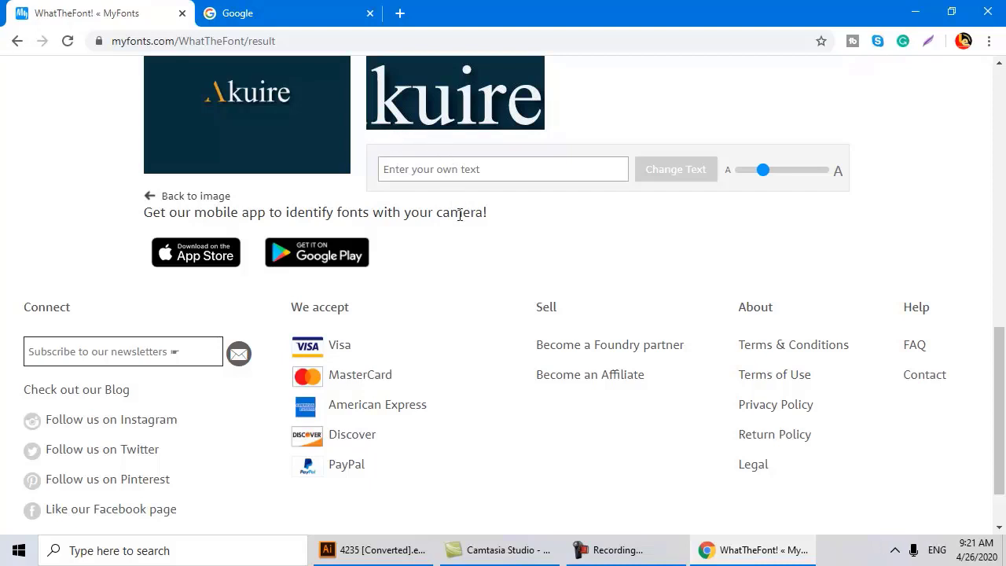
scroll(353, 227, "up", 1)
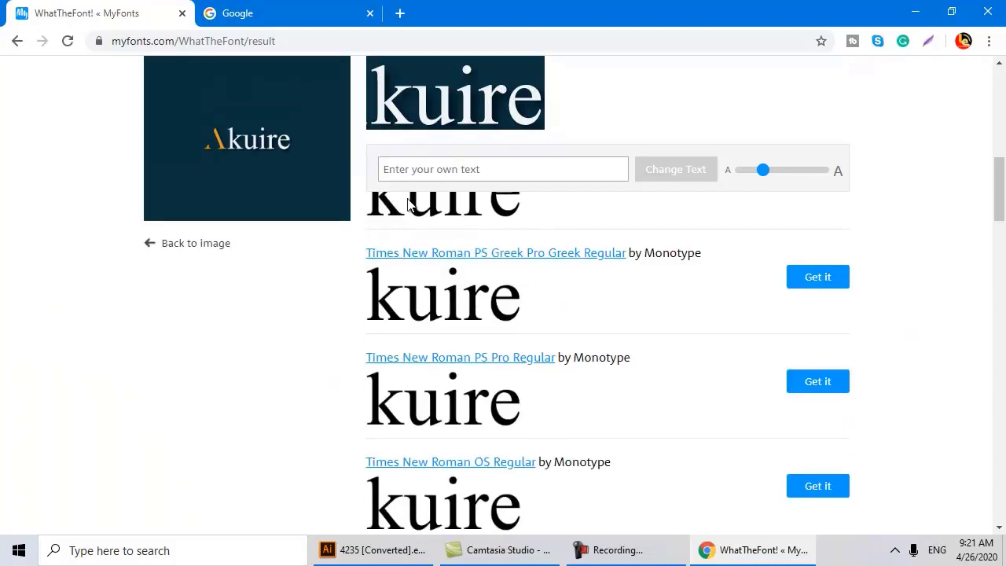
scroll(490, 266, "up", 1)
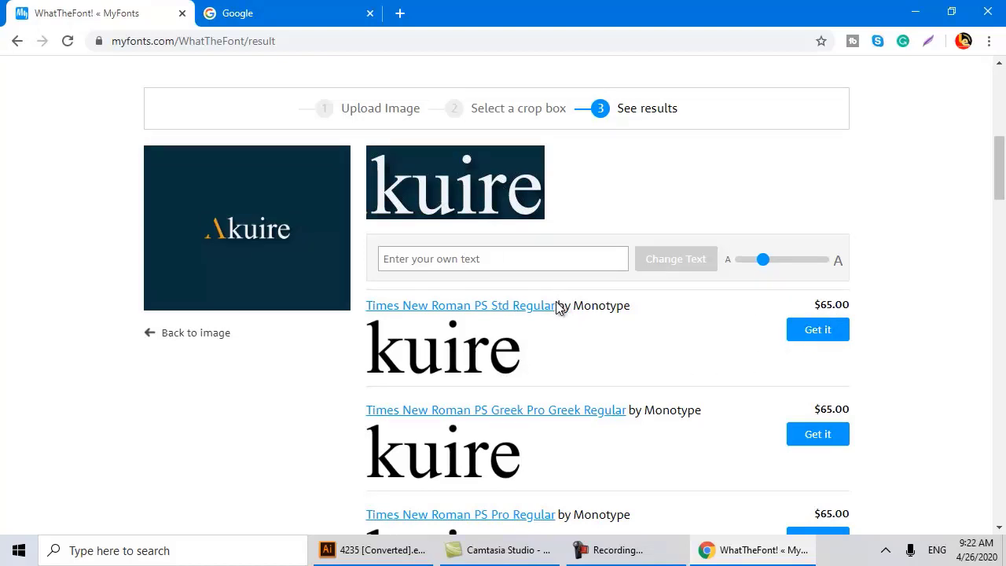
- Copy the name of the top match, Times New Roman PS Std Regular, and search for it on Google
left_click_drag(556, 306, 380, 303)
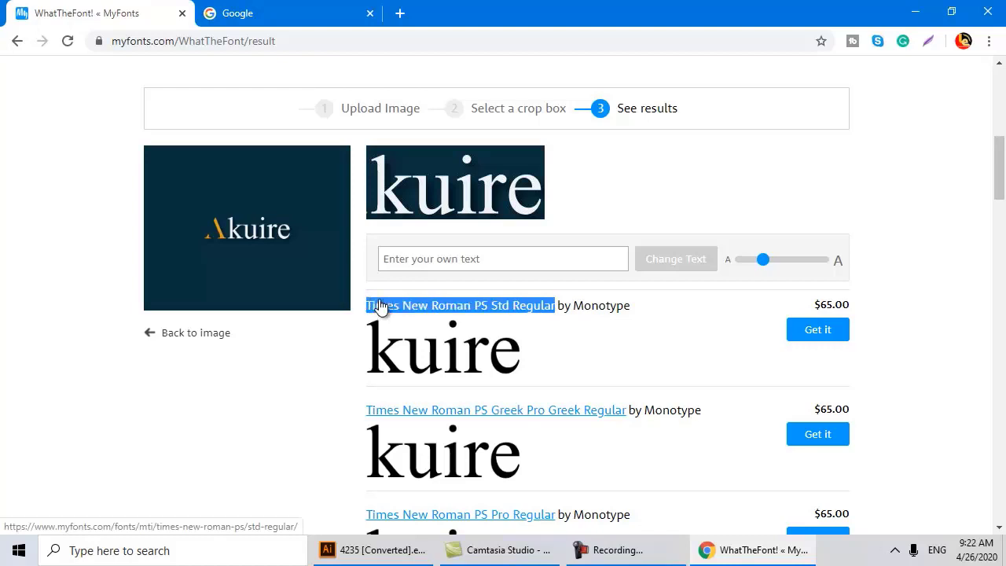
right_click(379, 305)
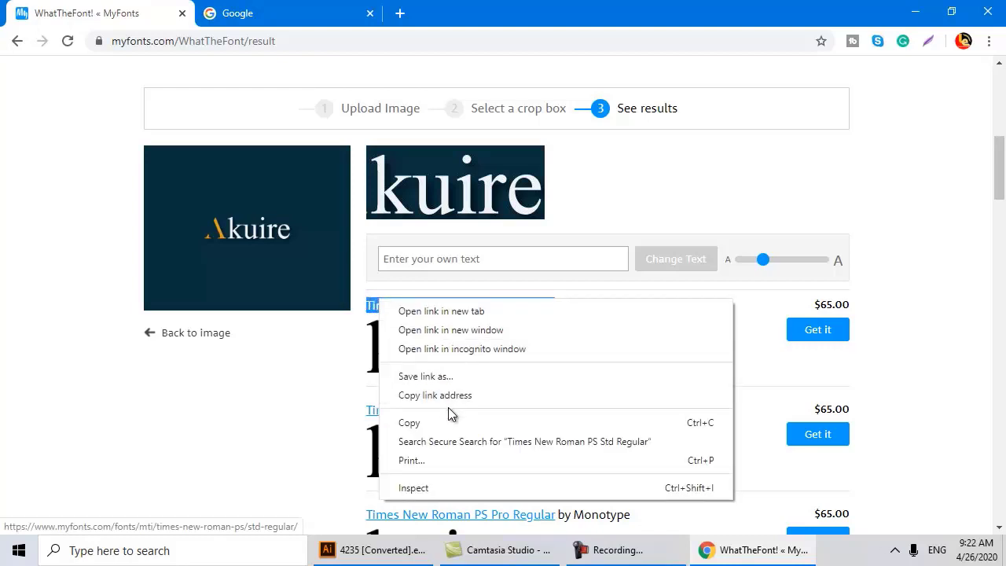
left_click(421, 424)
left_click(265, 16)
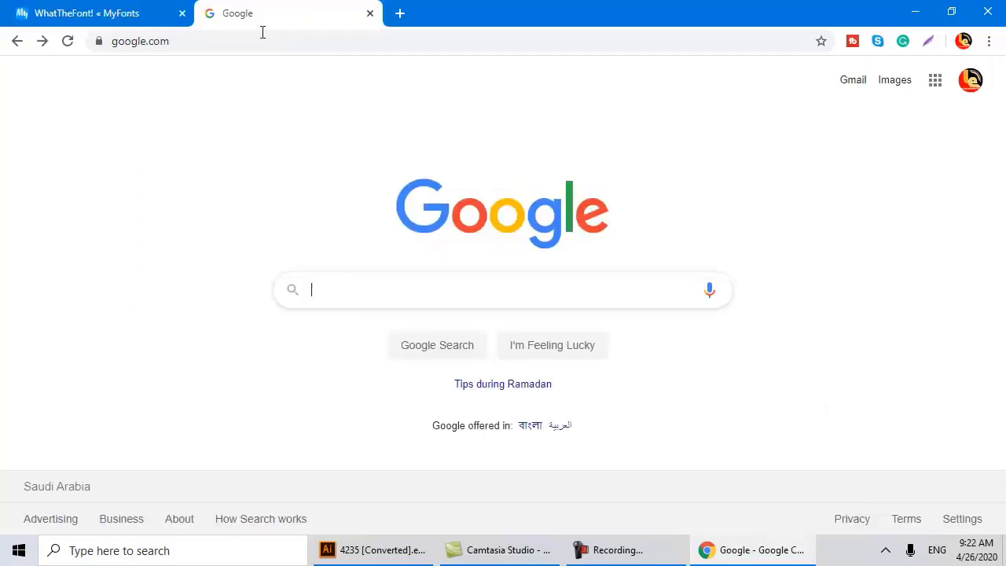
right_click(346, 293)
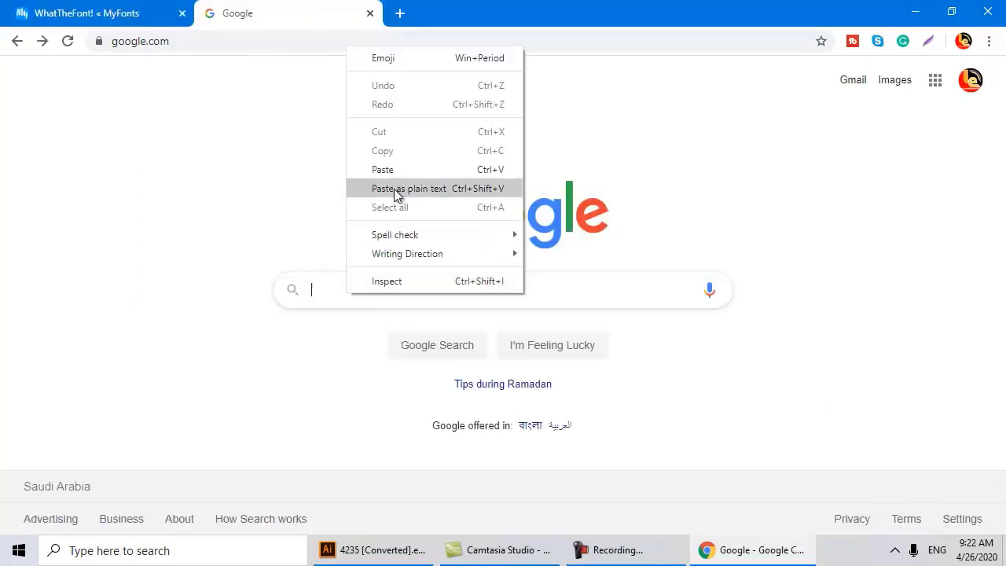
left_click(393, 169)
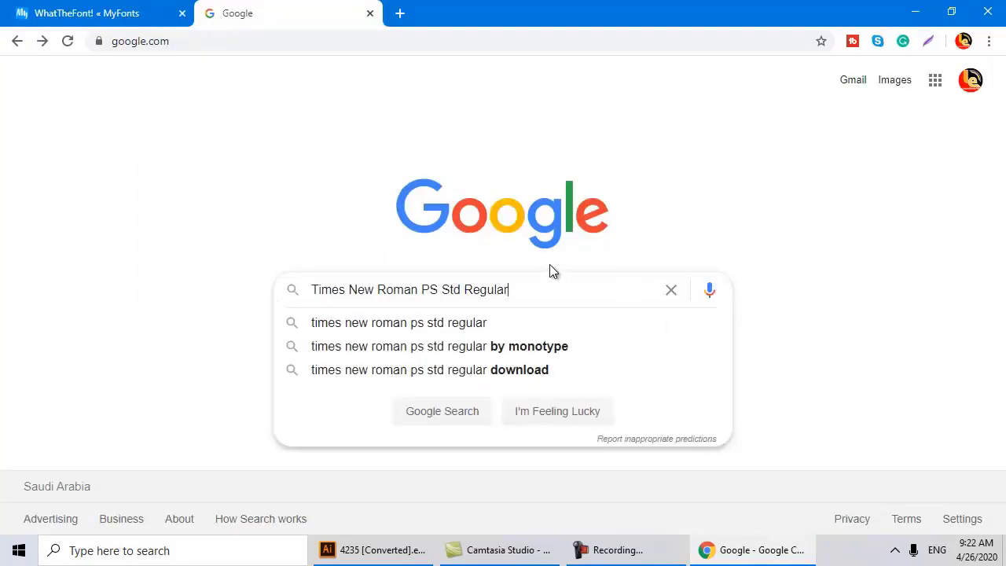
key("Return")
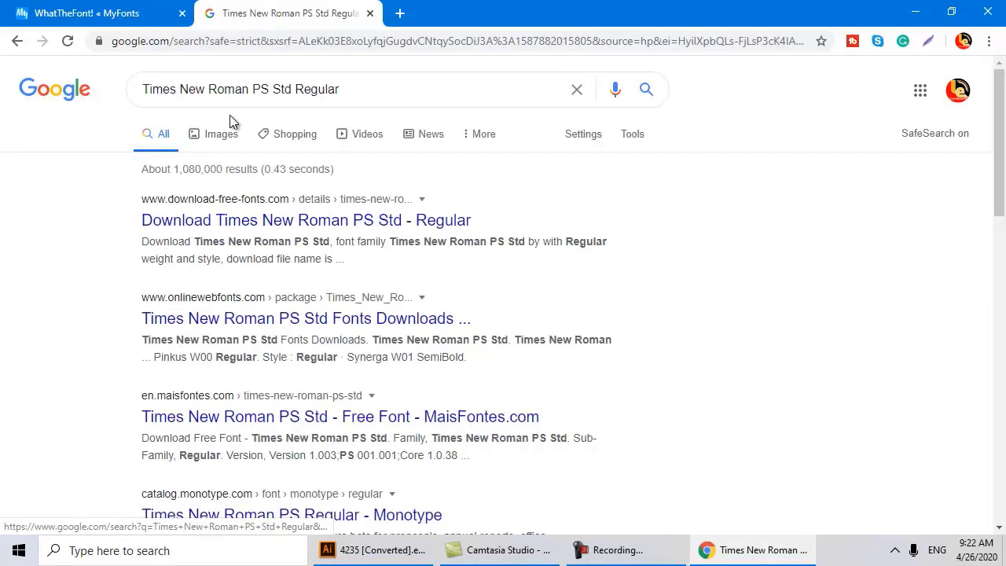
- Open the download-free-fonts.com result for Times New Roman PS Std - Regular and download the font for PC/Mac
left_click(383, 230)
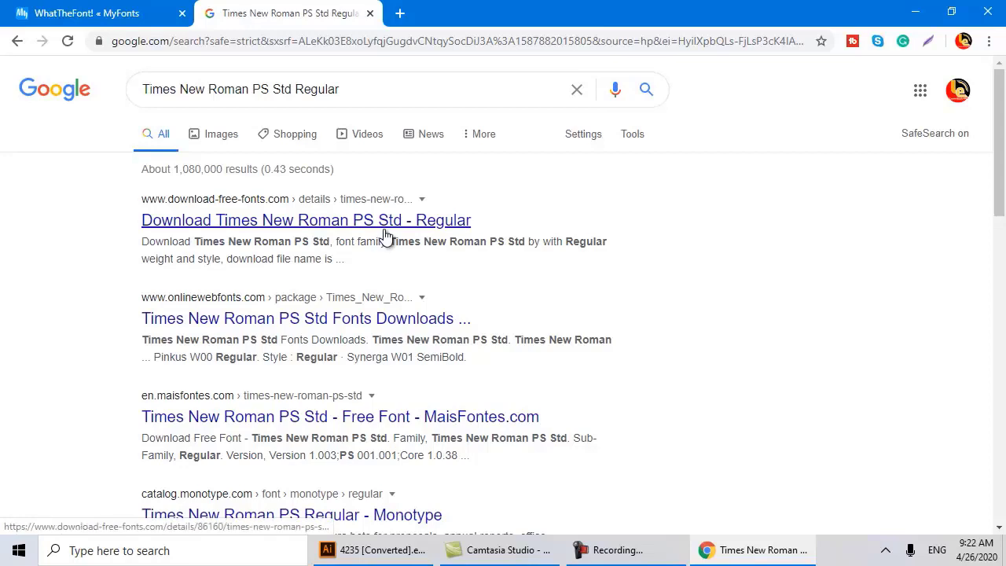
left_click(360, 228)
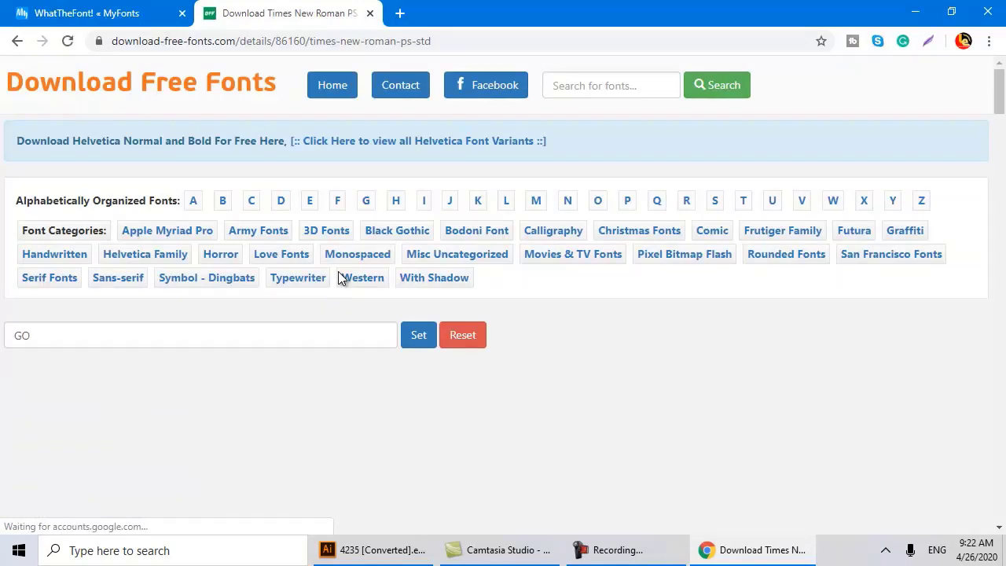
scroll(337, 277, "down", 1)
scroll(338, 277, "down", 5)
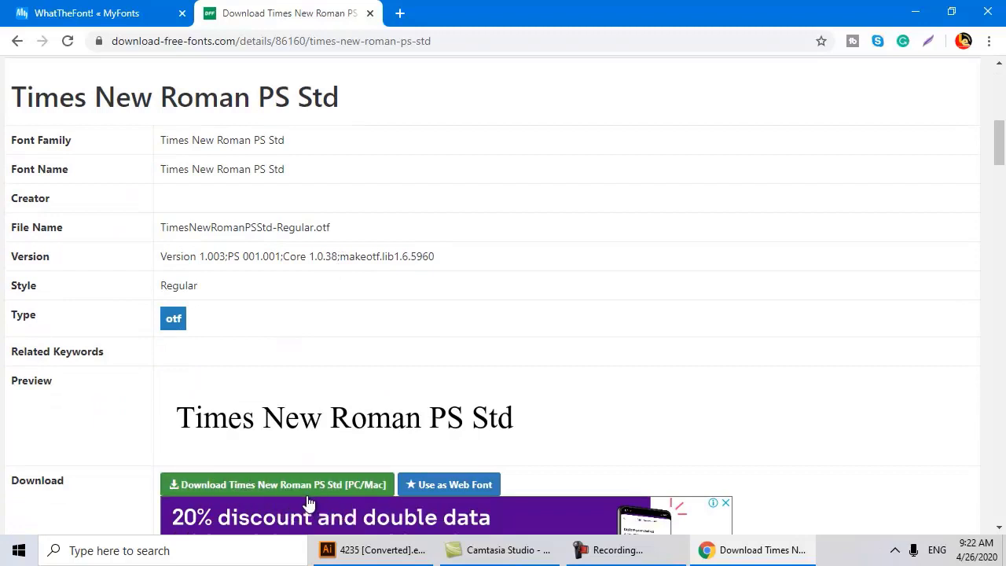
left_click(317, 487)
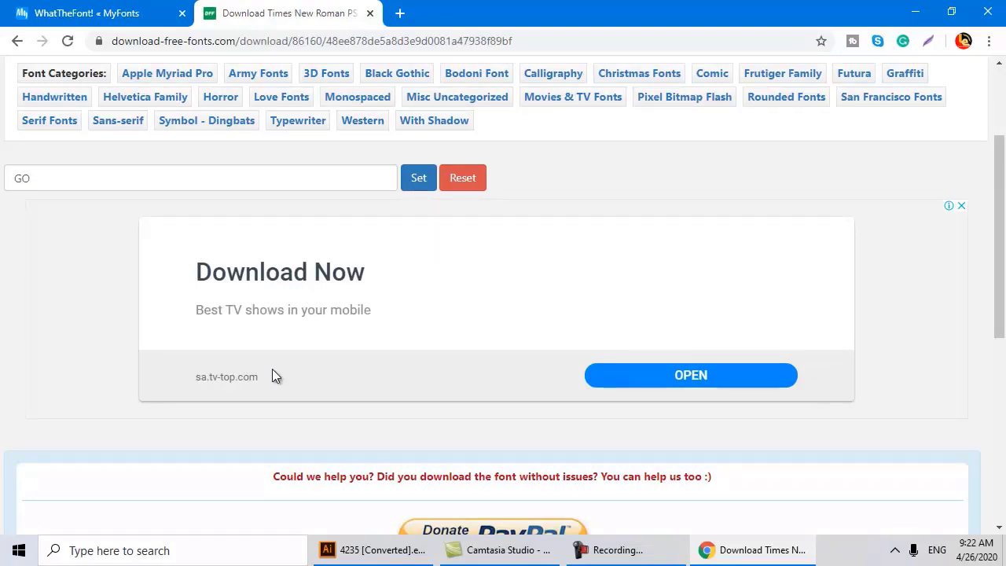
scroll(272, 374, "down", 3)
scroll(272, 373, "down", 3)
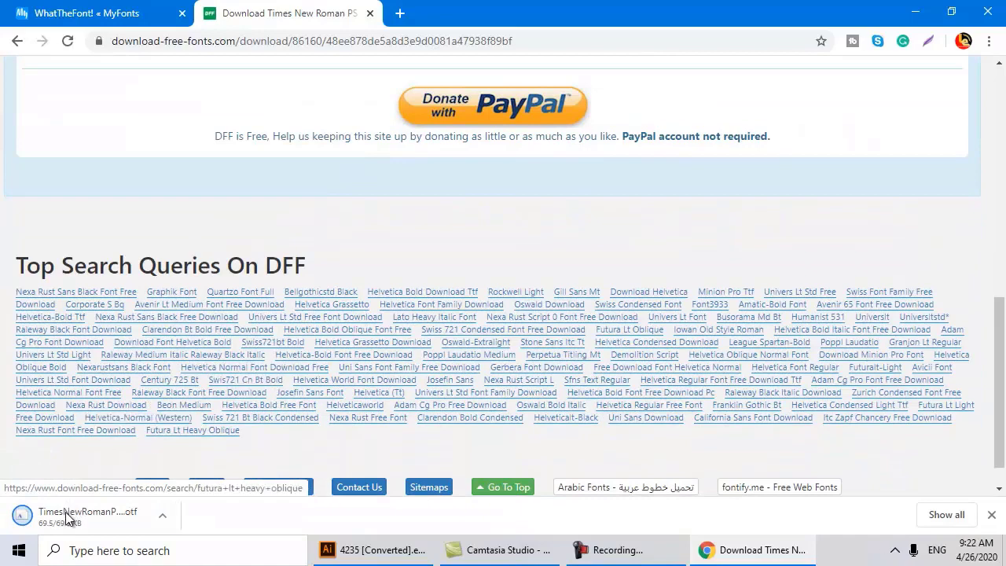
- Open the downloaded TimesNewRomanPSStd-Regular font file, install it, and close the font preview
left_click(75, 522)
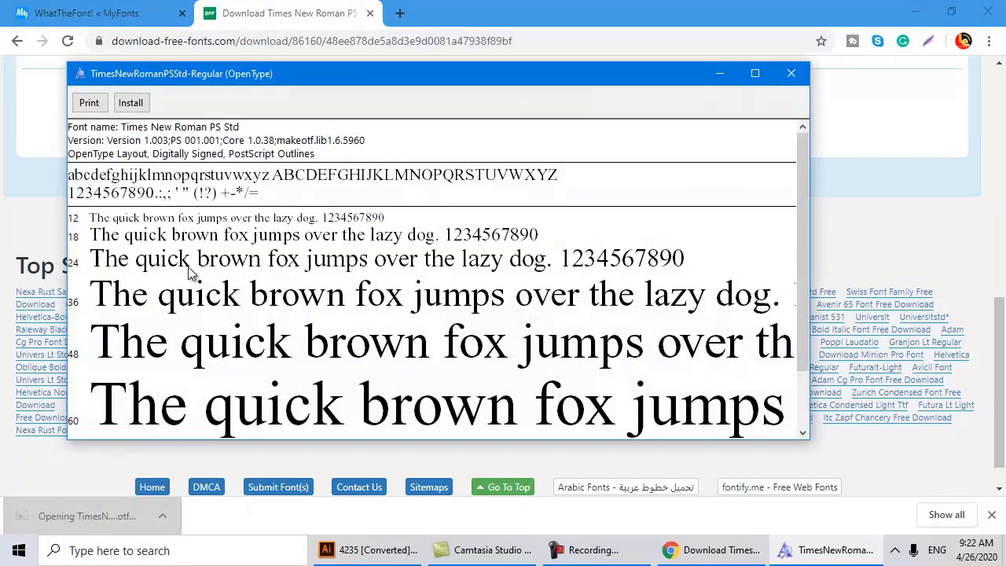
left_click(134, 106)
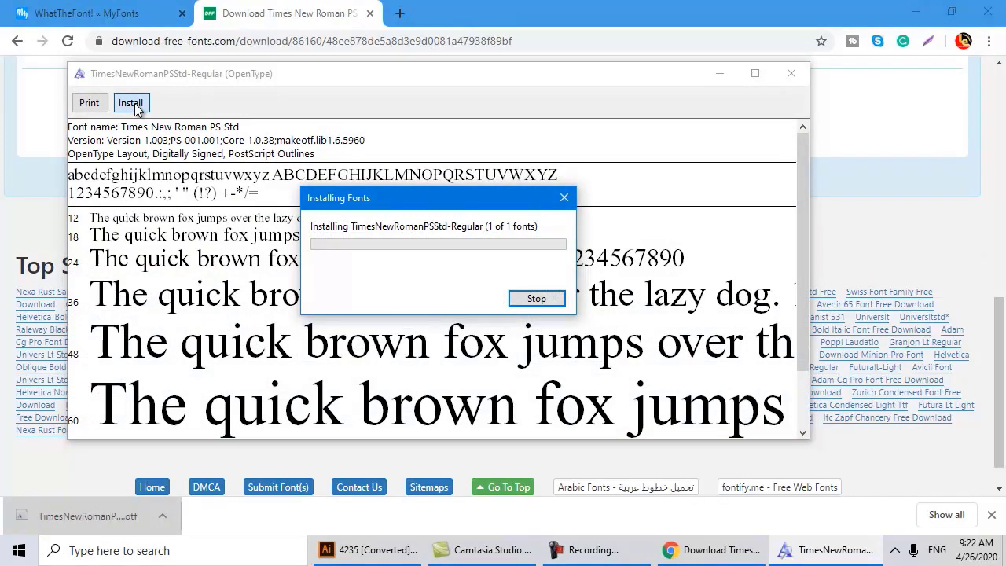
left_click(791, 74)
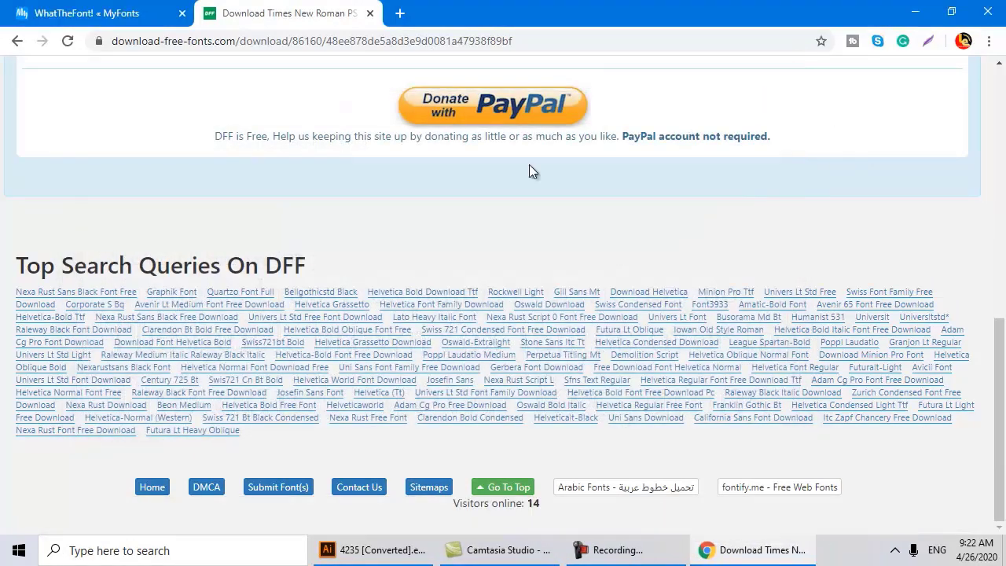
- Go back from the WhatTheFont results to the image upload page and upload the Wealth Keeper logo image 5bc948a12a172_thumb900
left_click(86, 19)
scroll(696, 328, "up", 5)
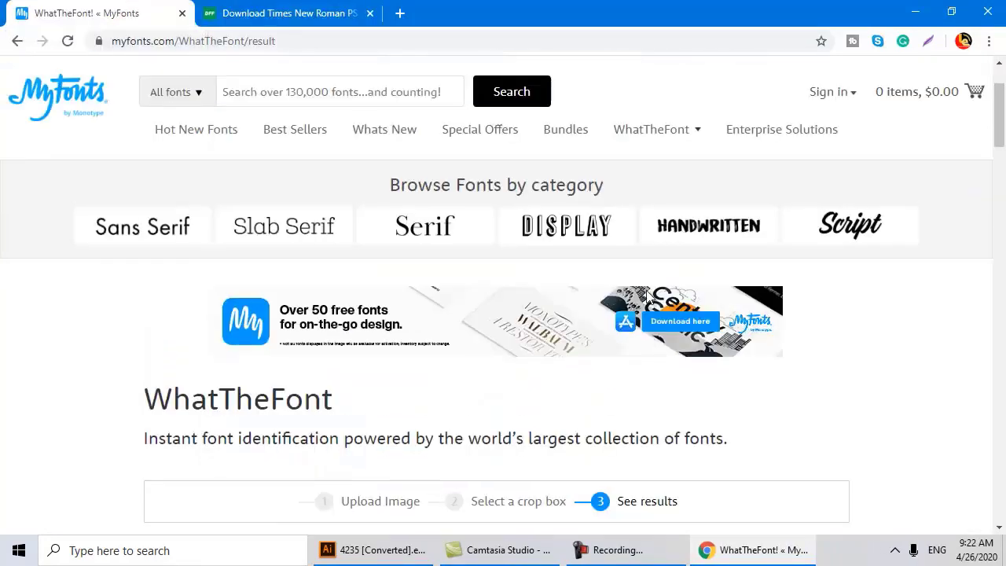
scroll(634, 283, "down", 3)
scroll(511, 244, "up", 3)
left_click(17, 42)
left_click(18, 44)
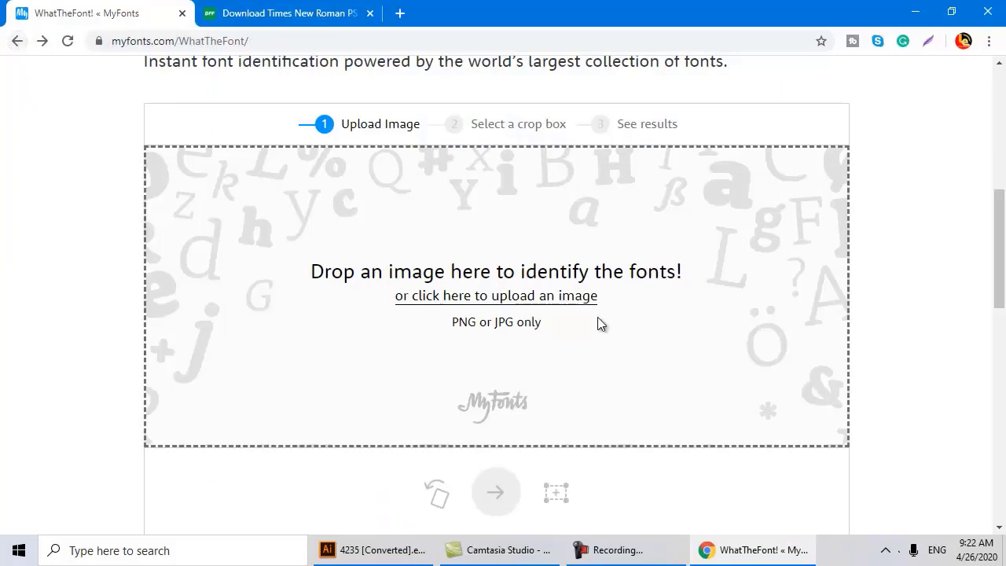
left_click(534, 296)
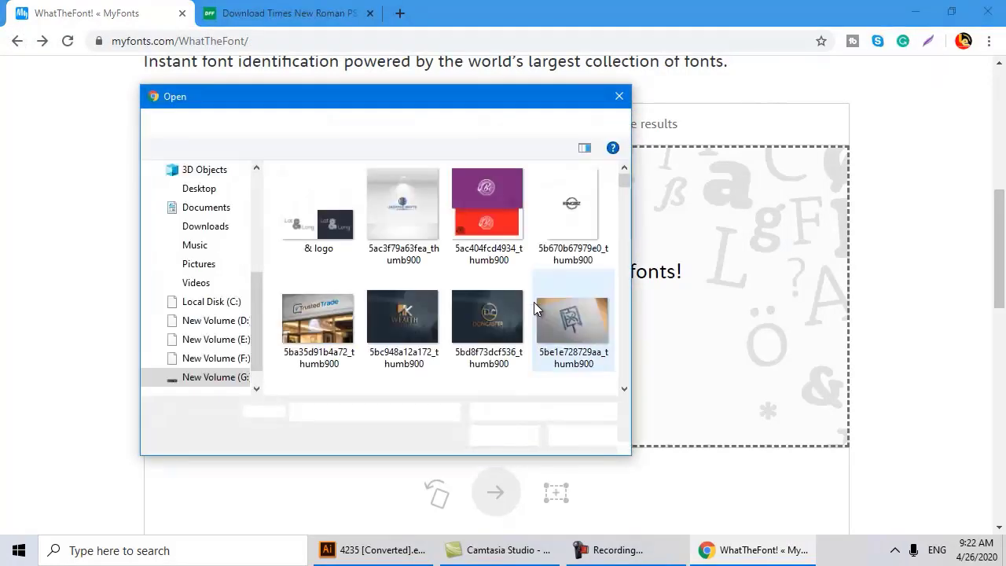
double_click(423, 310)
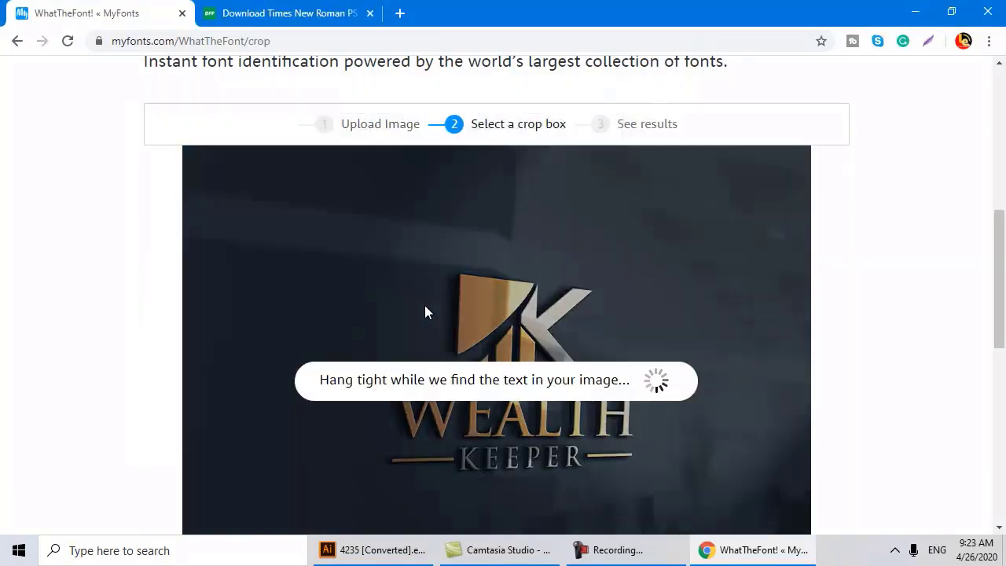
- Move the crop box off the K emblem, extend the other one around the whole word WEALTH, and identify its font
scroll(550, 453, "down", 3)
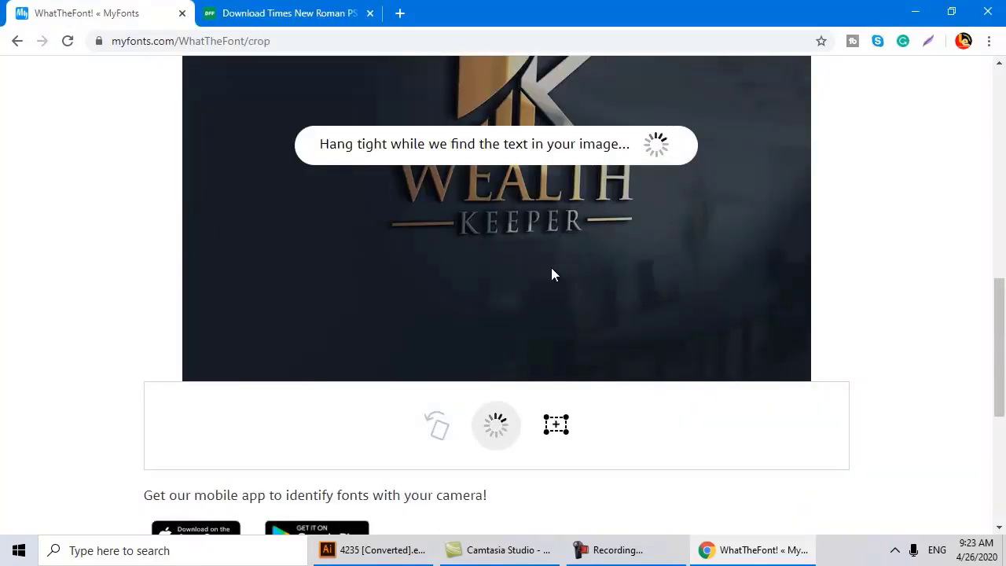
scroll(606, 276, "up", 2)
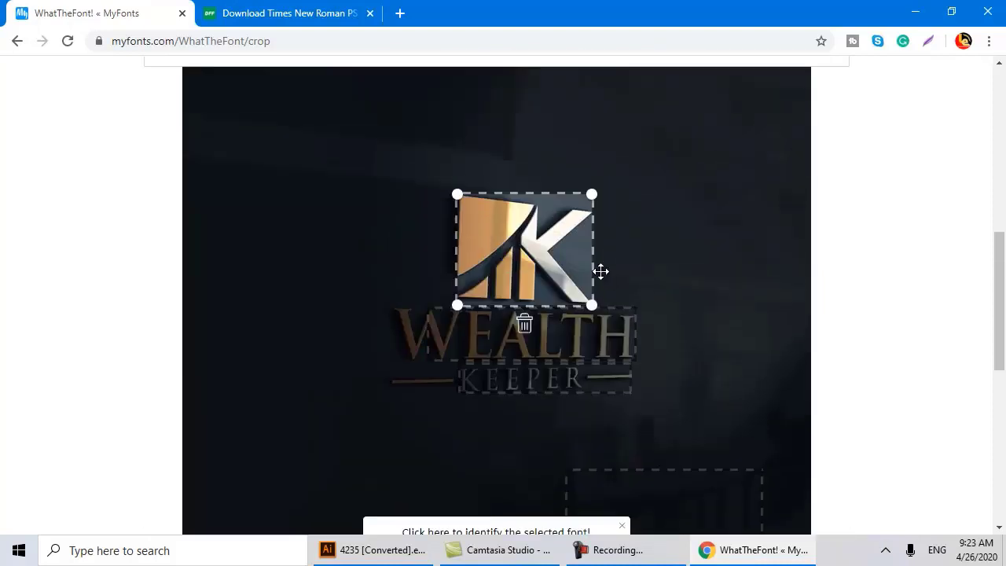
left_click_drag(532, 235, 290, 286)
left_click(443, 306)
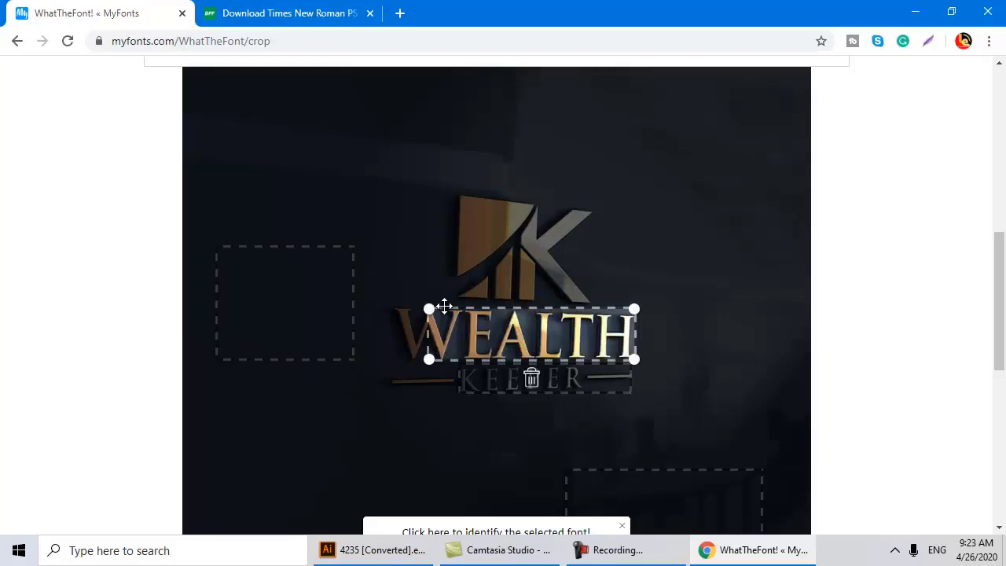
left_click_drag(427, 357, 396, 365)
left_click_drag(395, 308, 394, 302)
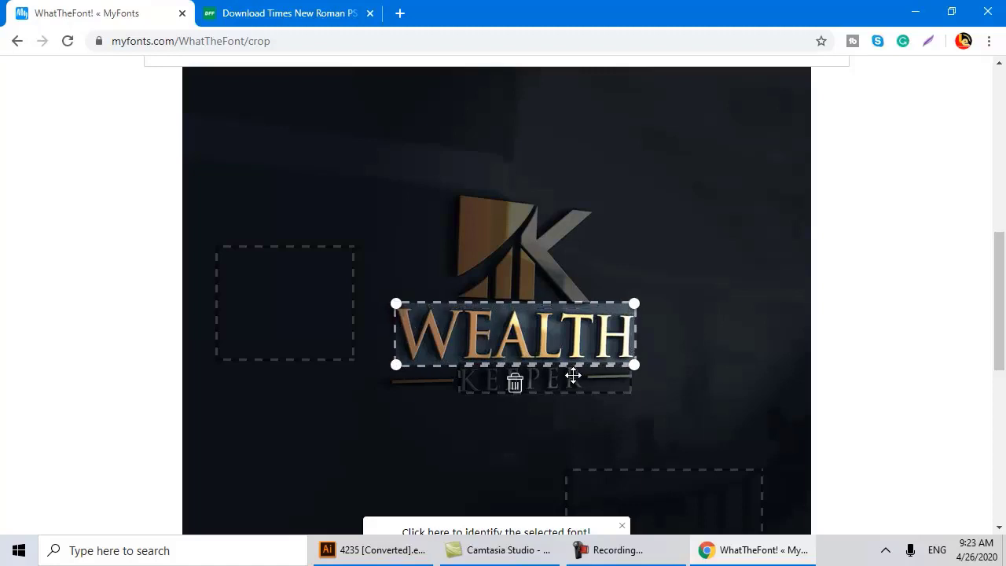
scroll(573, 376, "down", 4)
left_click(498, 270)
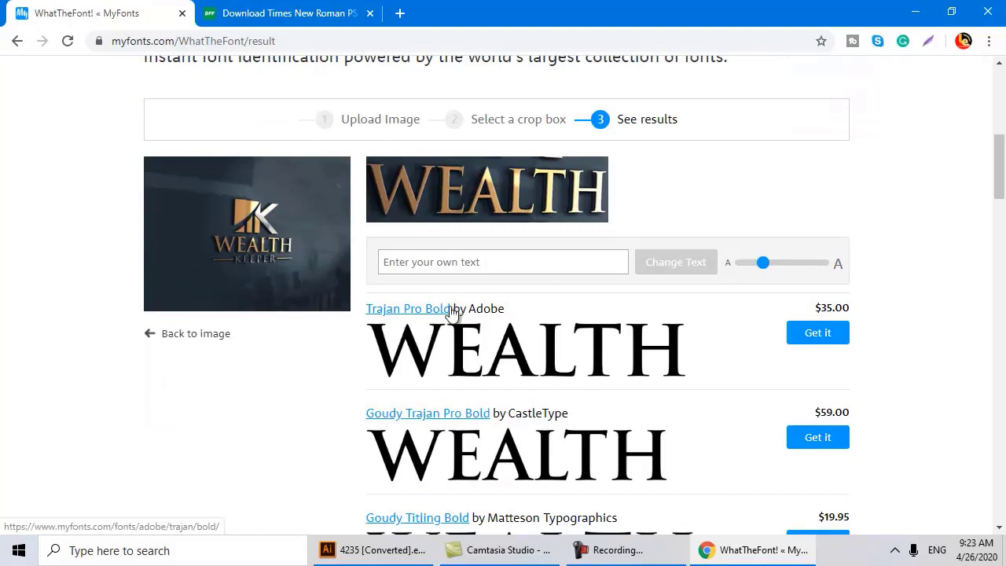
- Copy the top match's name, Trajan Pro Bold, and search for it on the Download Free Fonts site
right_click(371, 310)
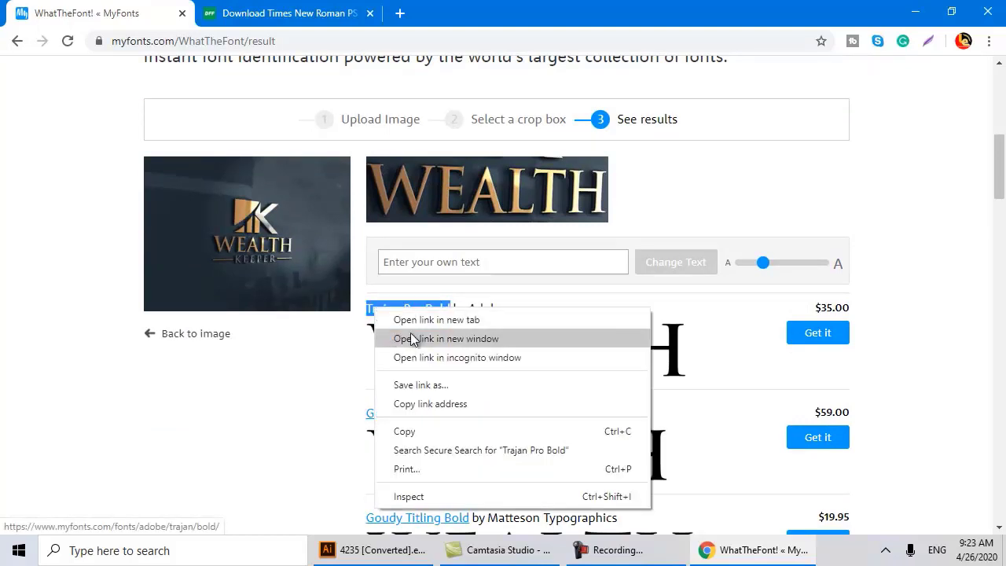
left_click(449, 428)
left_click(308, 13)
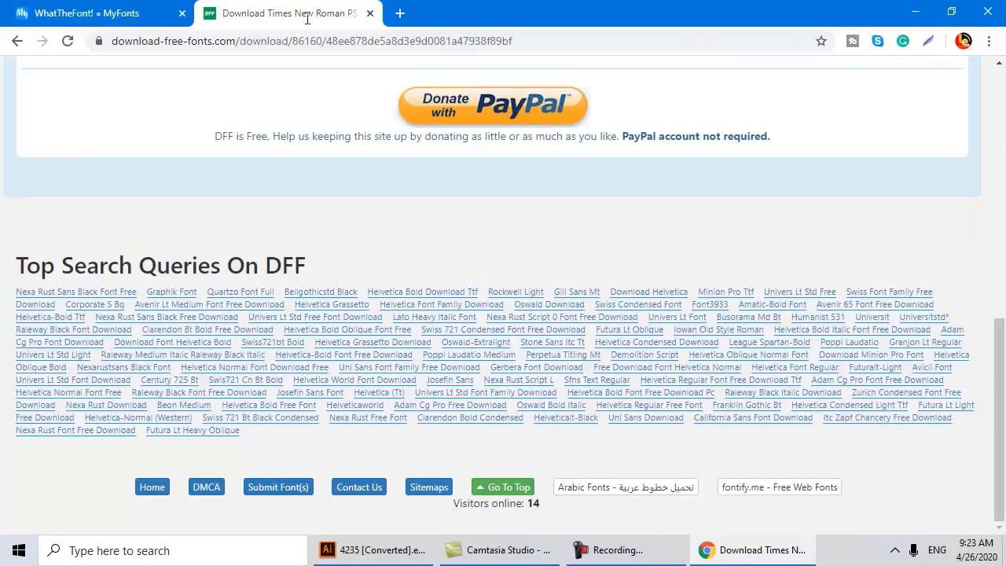
scroll(264, 84, "up", 15)
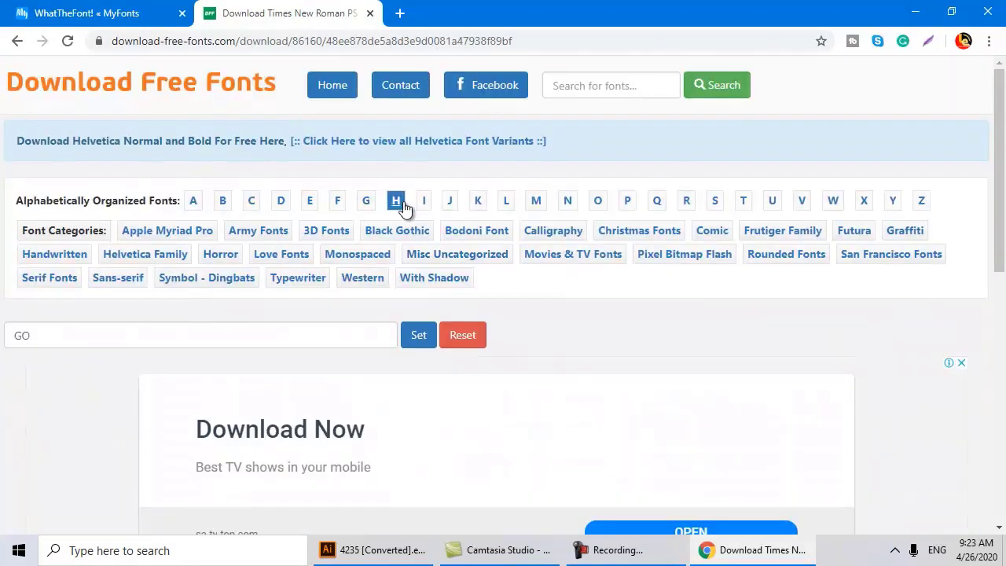
left_click(568, 92)
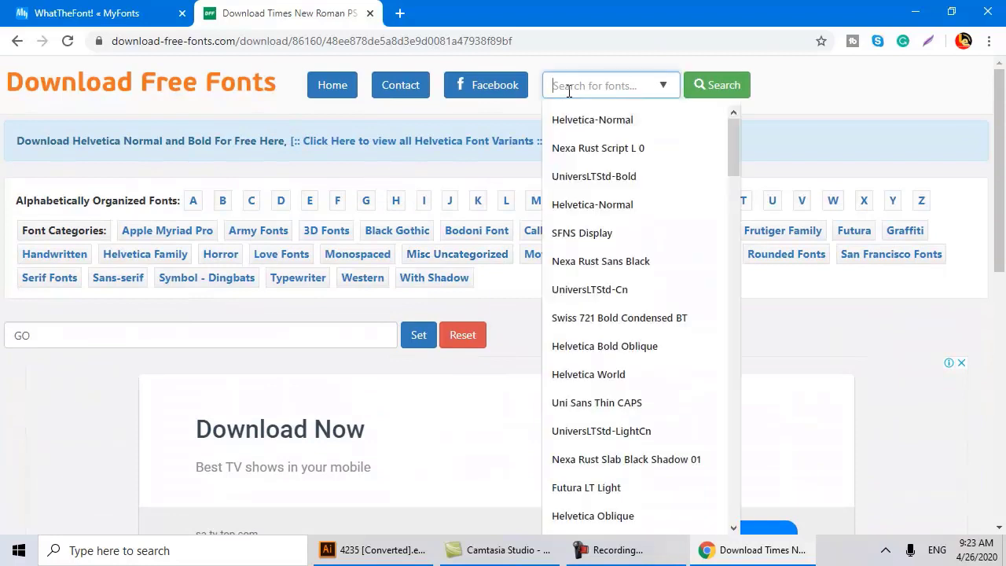
right_click(574, 78)
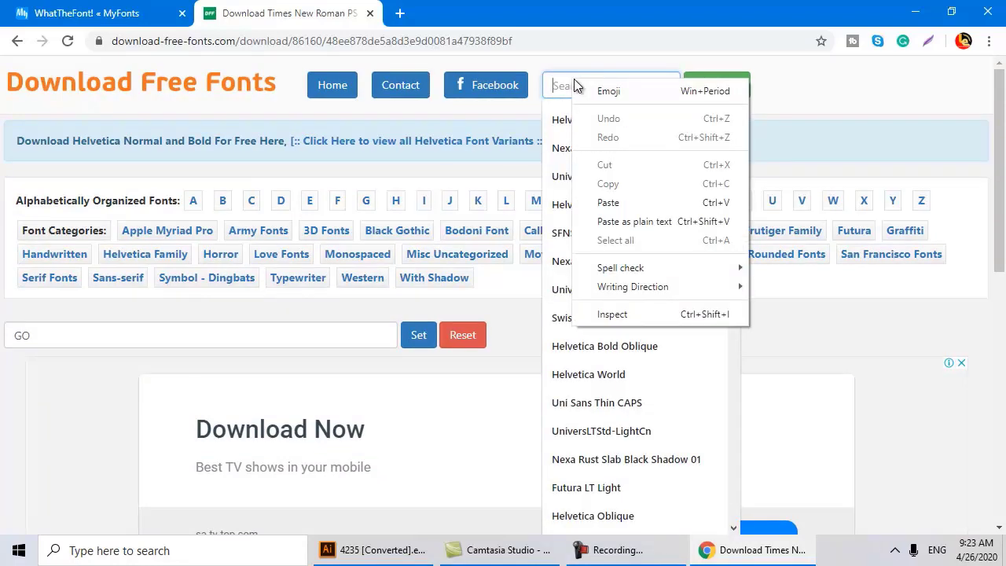
left_click(612, 202)
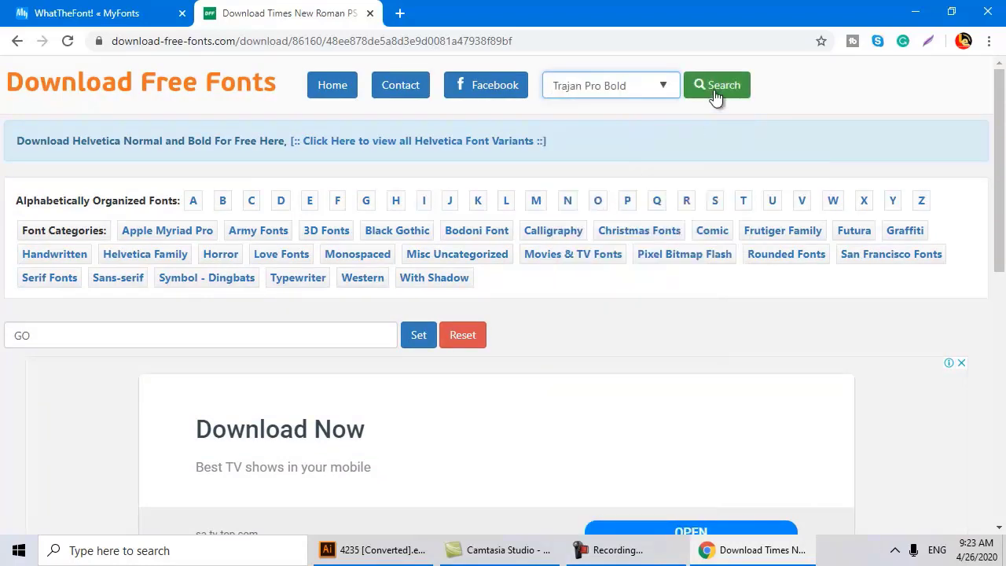
left_click(715, 93)
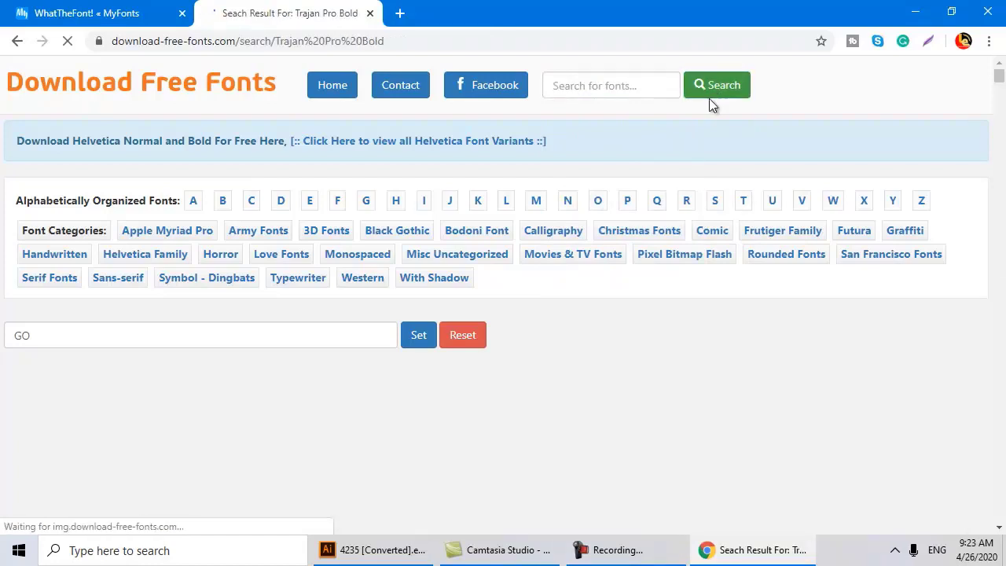
- Look over the Trajan Pro Bold search results and paste the font name into the site's font search field again
scroll(666, 252, "down", 5)
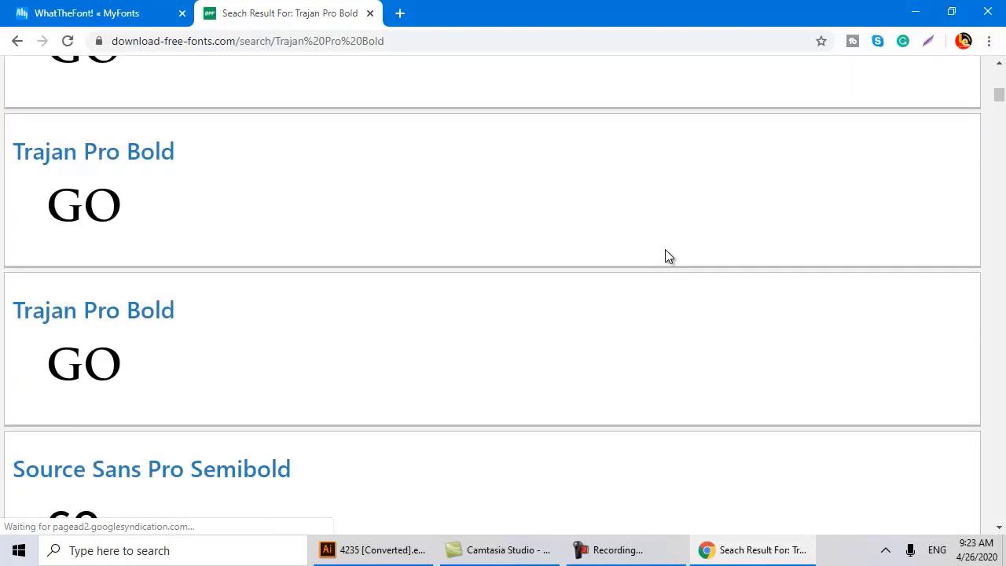
scroll(152, 321, "up", 3)
scroll(590, 173, "up", 6)
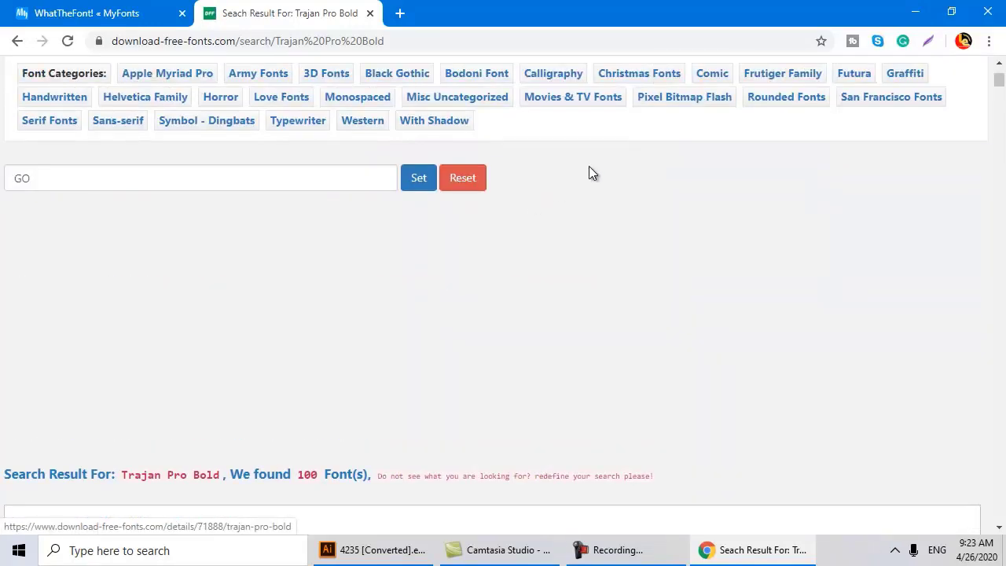
right_click(623, 83)
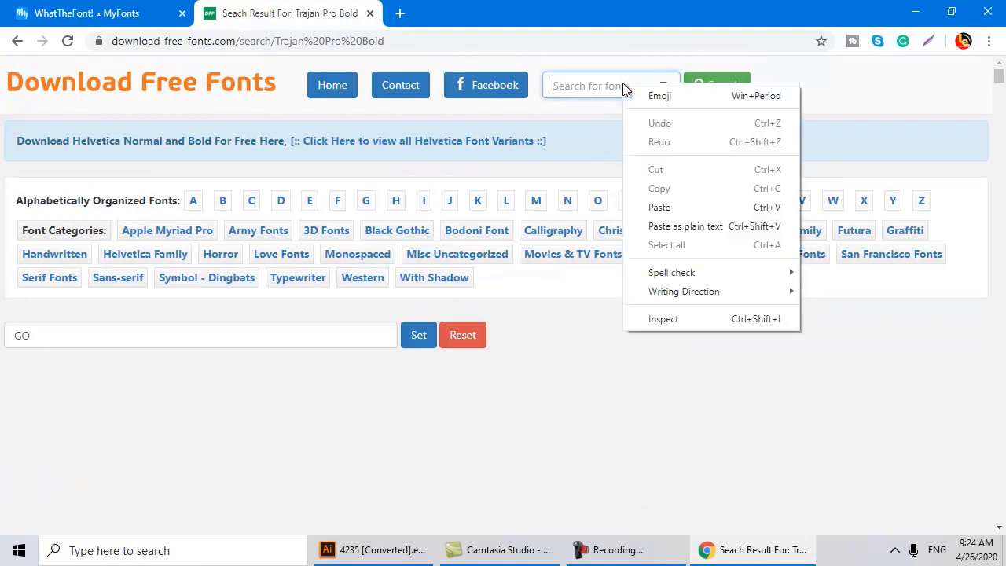
left_click(667, 206)
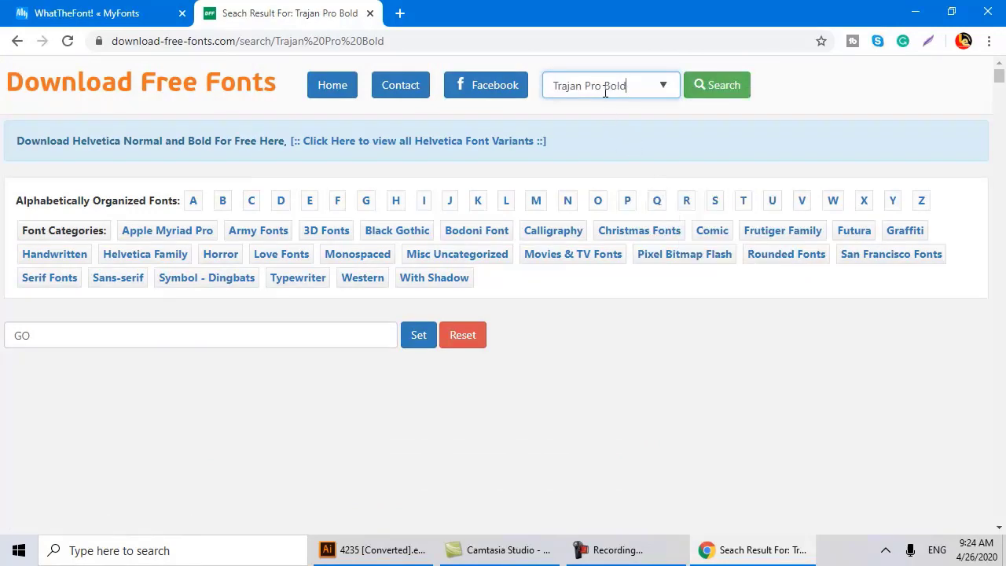
- Open the first Trajan Pro Bold search result and download the font in its PC/Mac version
scroll(347, 280, "down", 5)
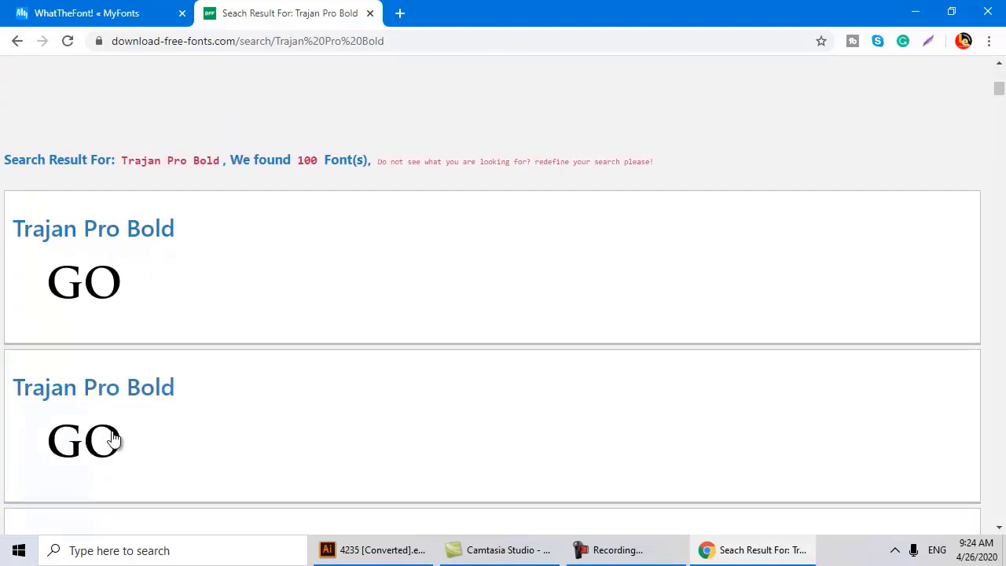
left_click(115, 229)
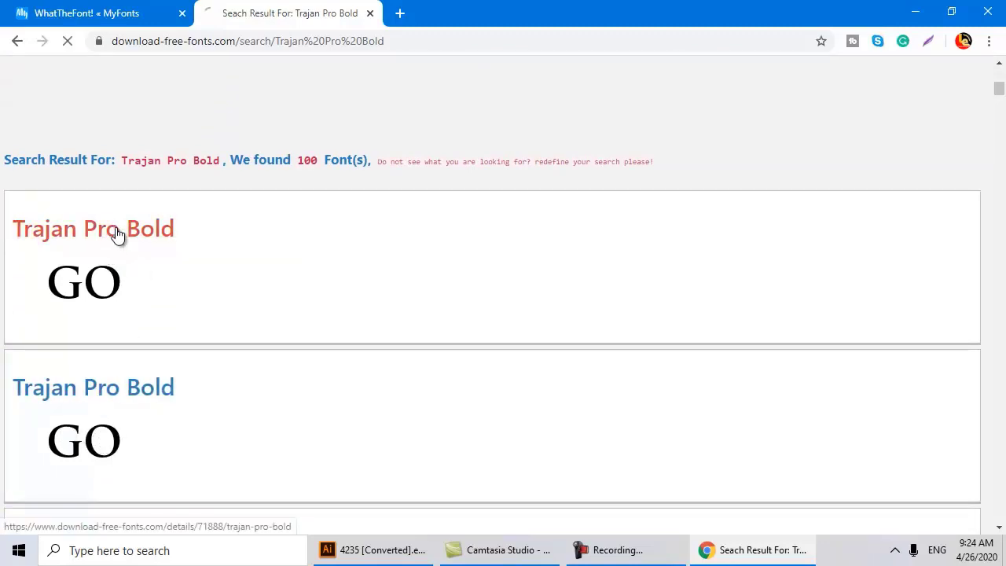
scroll(432, 359, "down", 4)
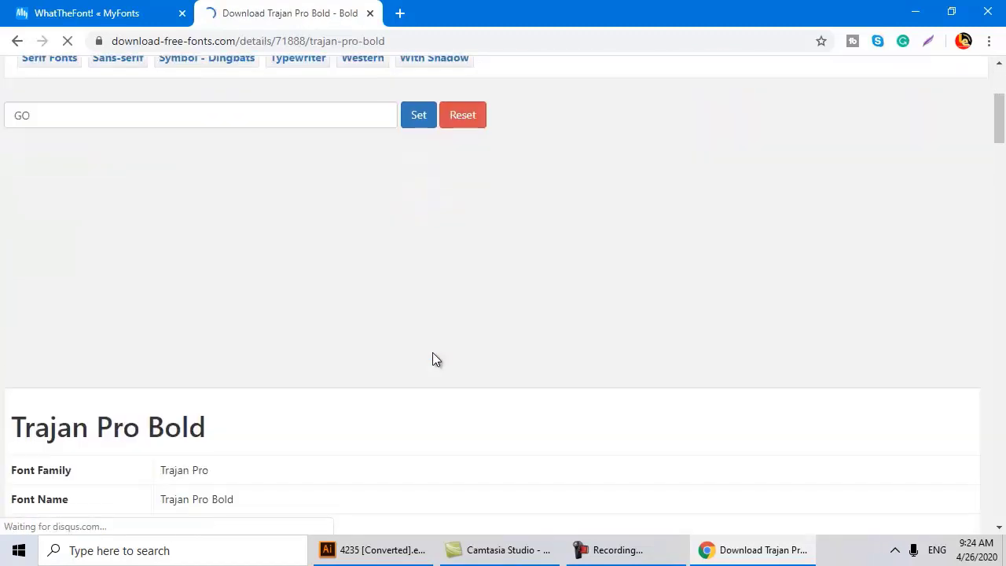
scroll(406, 359, "down", 6)
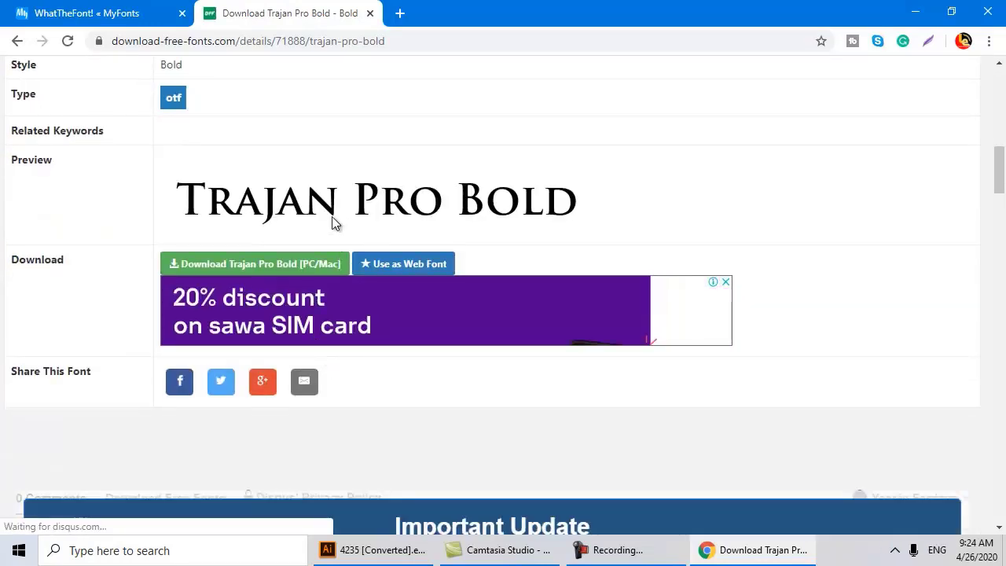
left_click(318, 266)
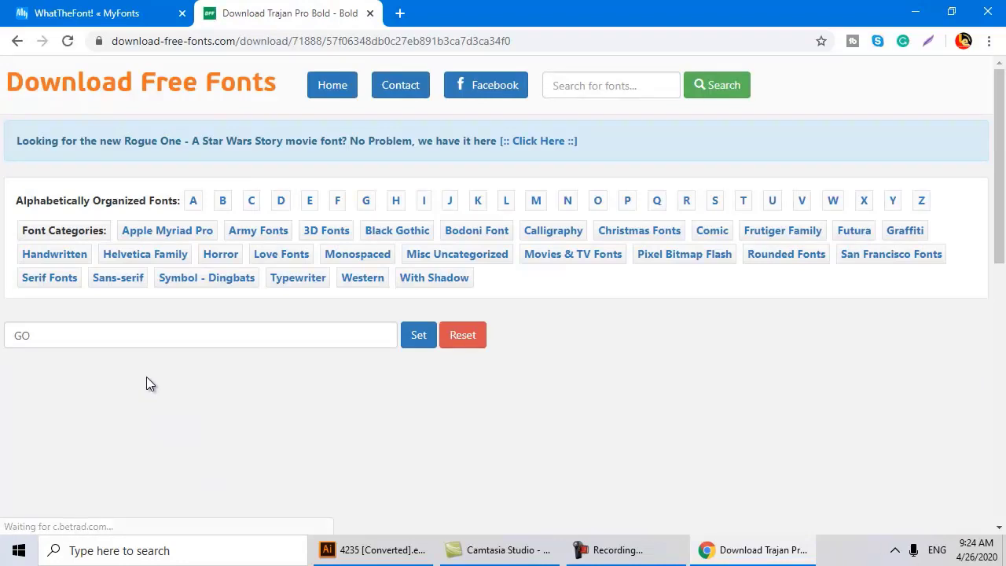
scroll(143, 402, "down", 3)
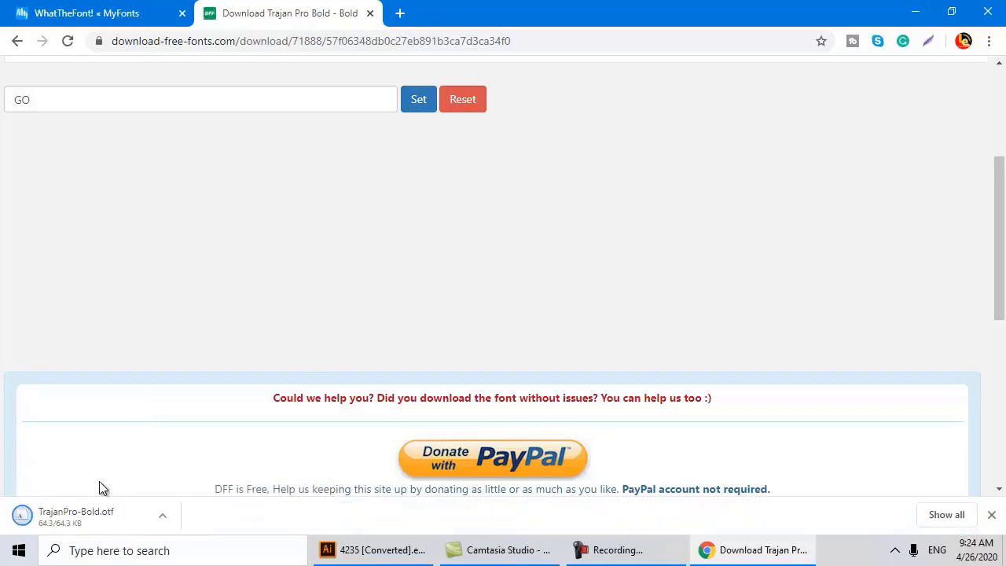
- Open the downloaded TrajanPro-Bold.otf, try to install it, decline replacing the existing copy, and close the font preview
left_click(76, 518)
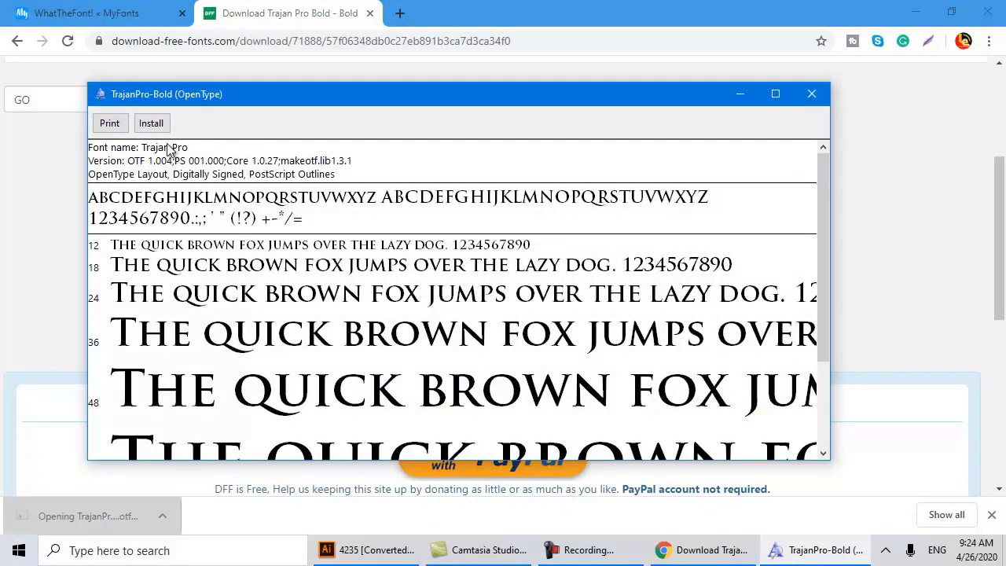
left_click(149, 125)
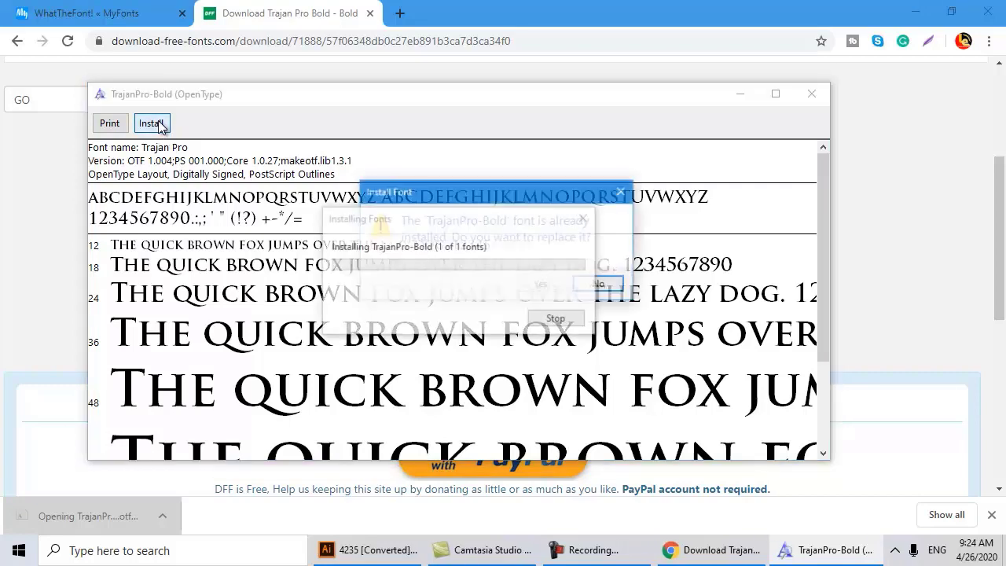
left_click(600, 283)
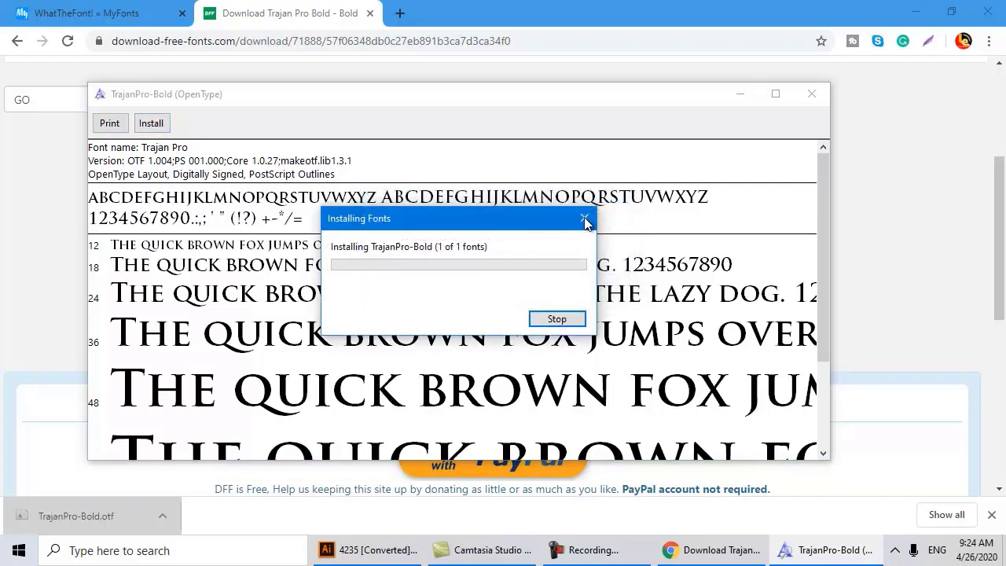
left_click(812, 93)
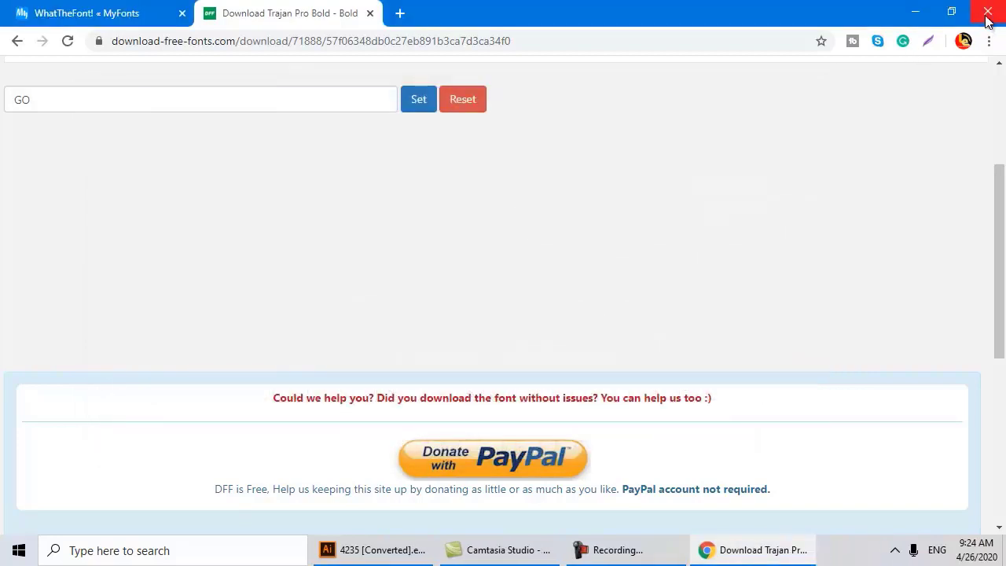